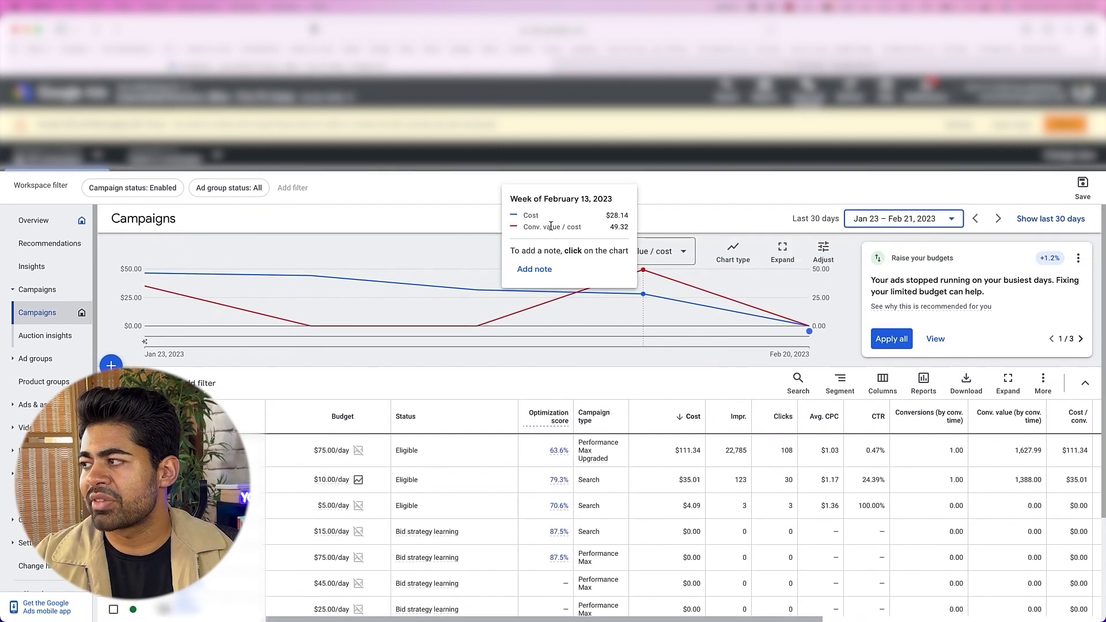
Chart campaign cost against conversion value per cost by day for Jan 23 – Feb 21, 2023
left_click(824, 252)
Look over the daily cost versus conversion value per cost chart and table, then open the date range choices
scroll(653, 378, "down", 5)
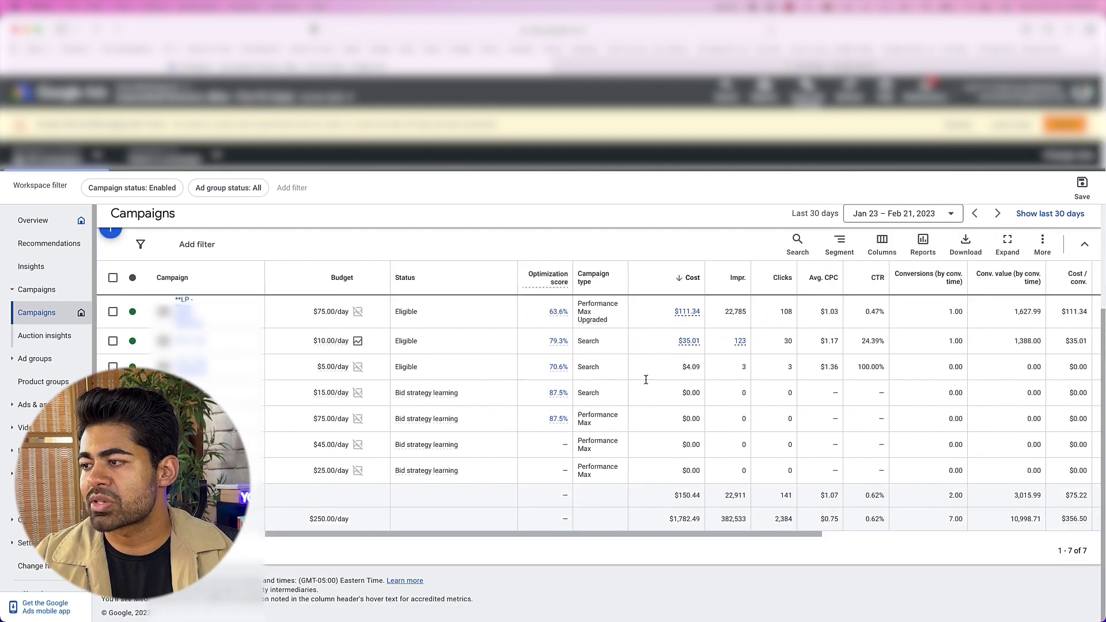
scroll(518, 507, "up", 5)
scroll(503, 514, "right", 2)
scroll(507, 496, "left", 2)
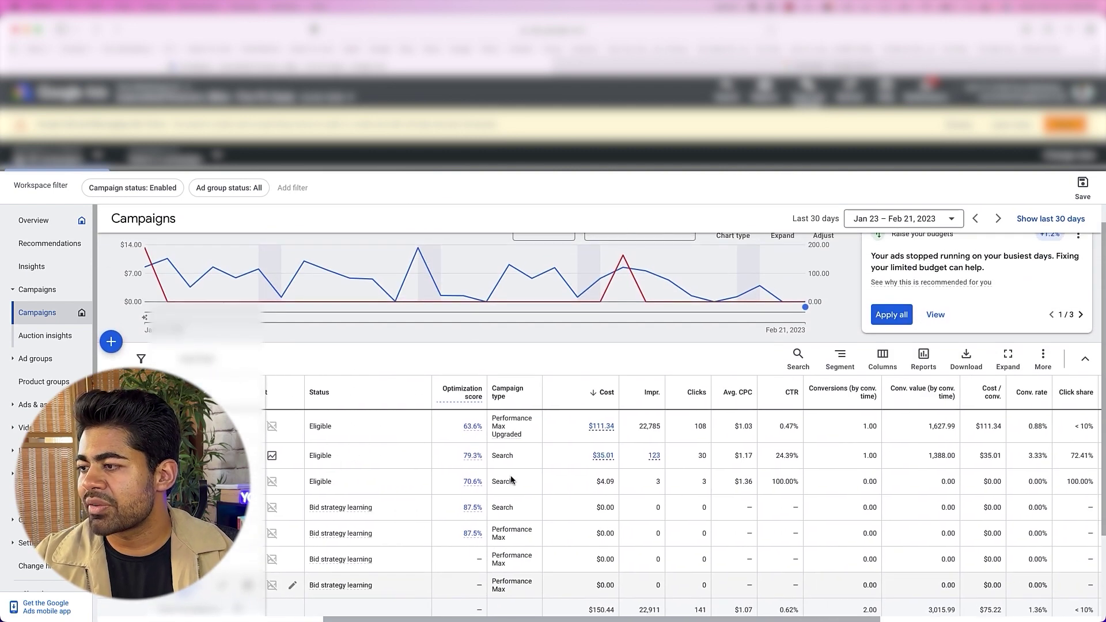
scroll(510, 478, "down", 3)
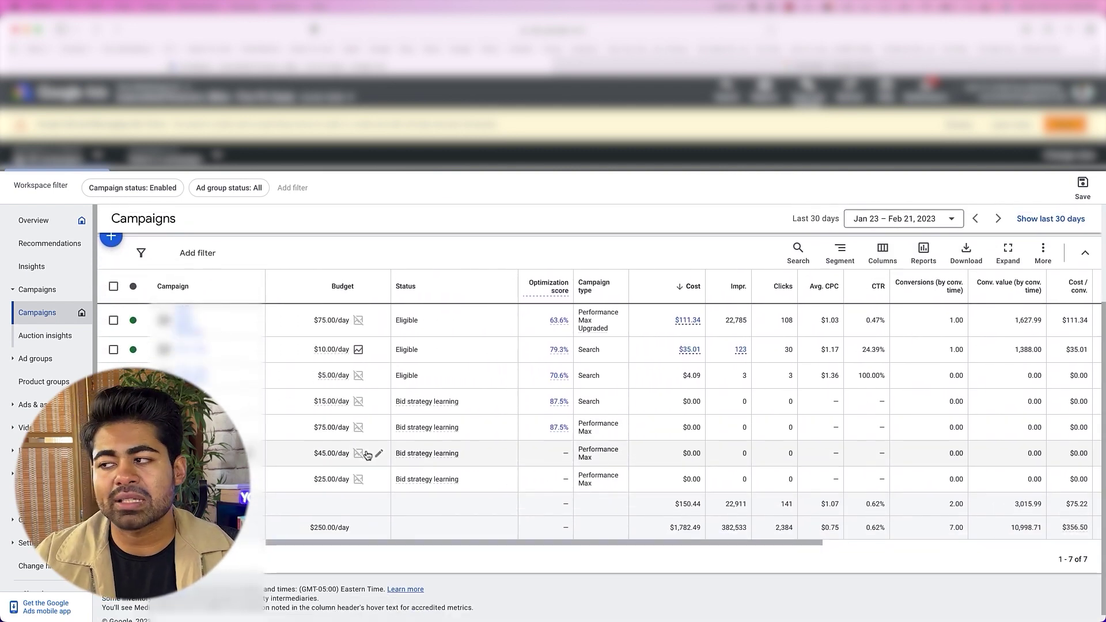
scroll(380, 409, "up", 2)
scroll(387, 380, "up", 1)
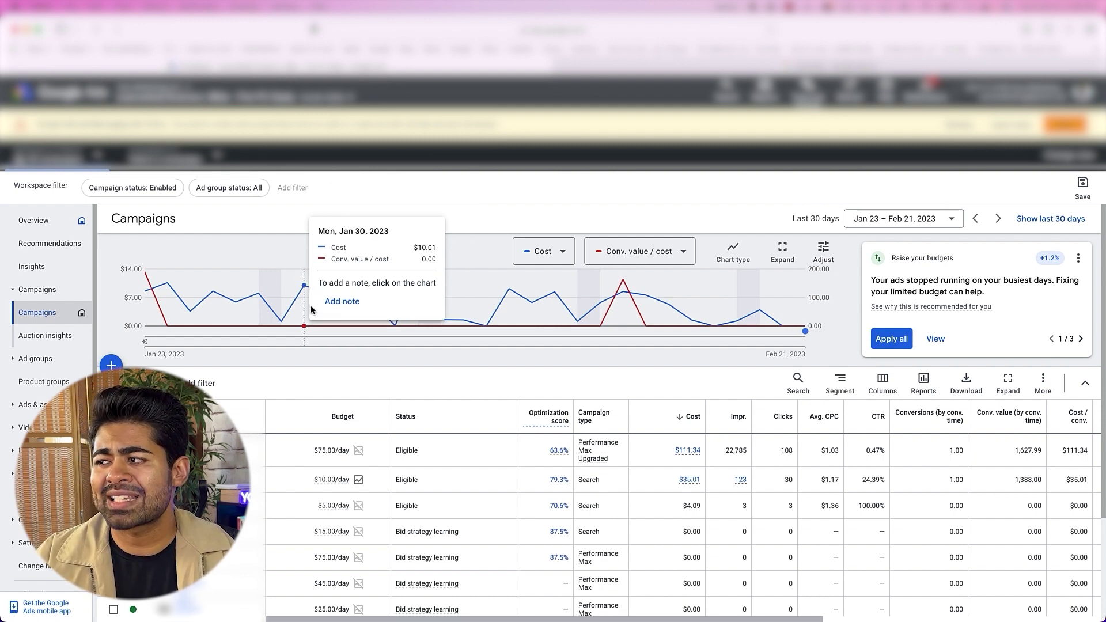
left_click(887, 219)
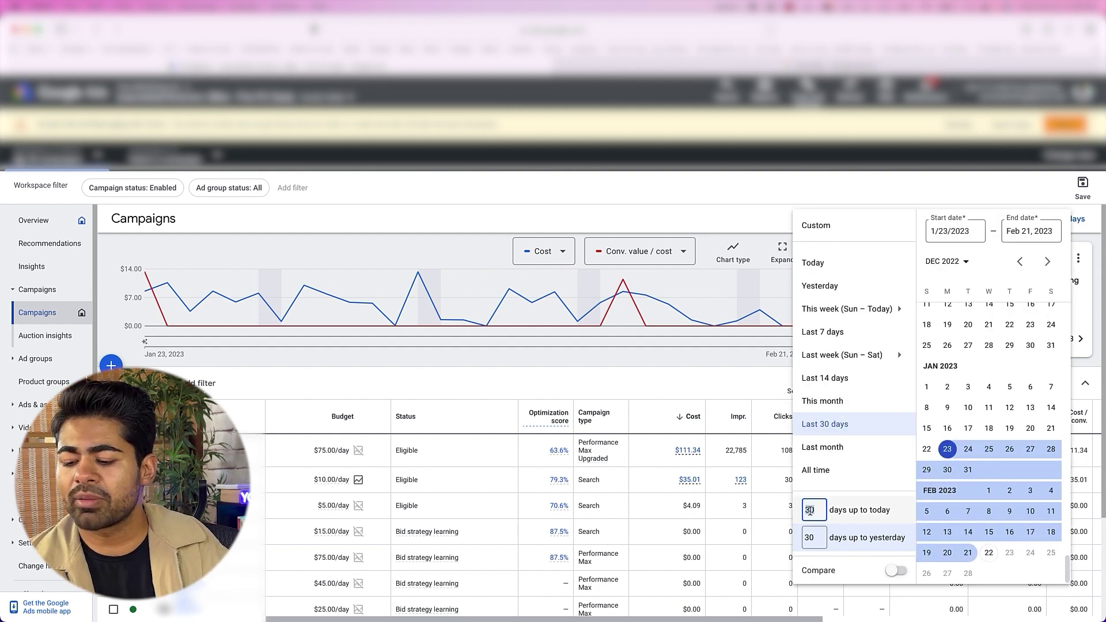
Set the date range to the last 90 days and the campaign status filter to All
type("90")
key("Return")
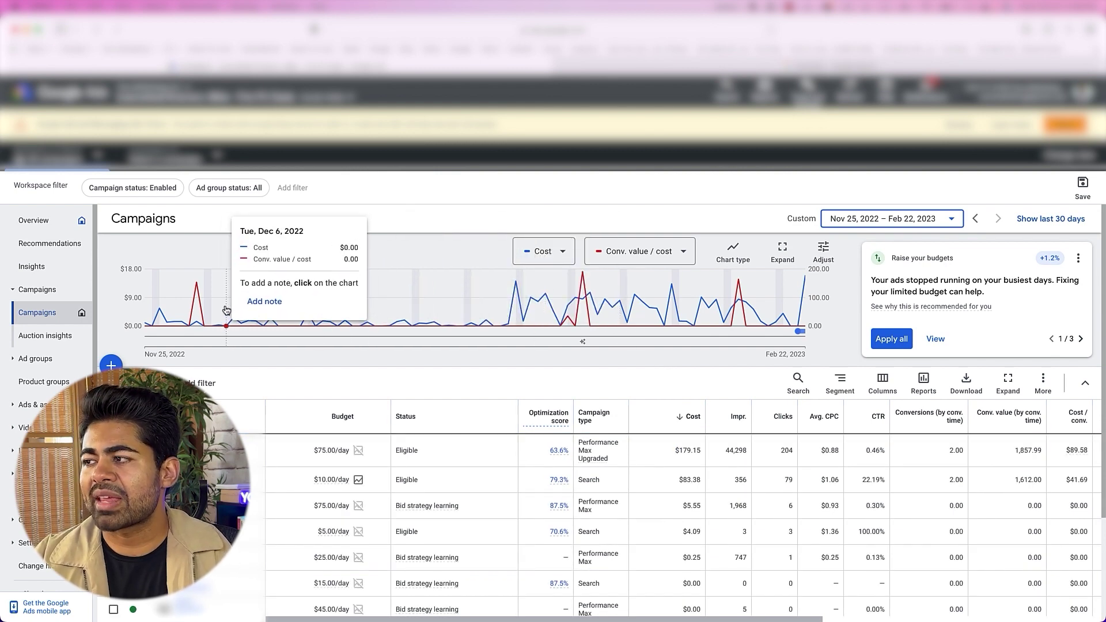
left_click(146, 188)
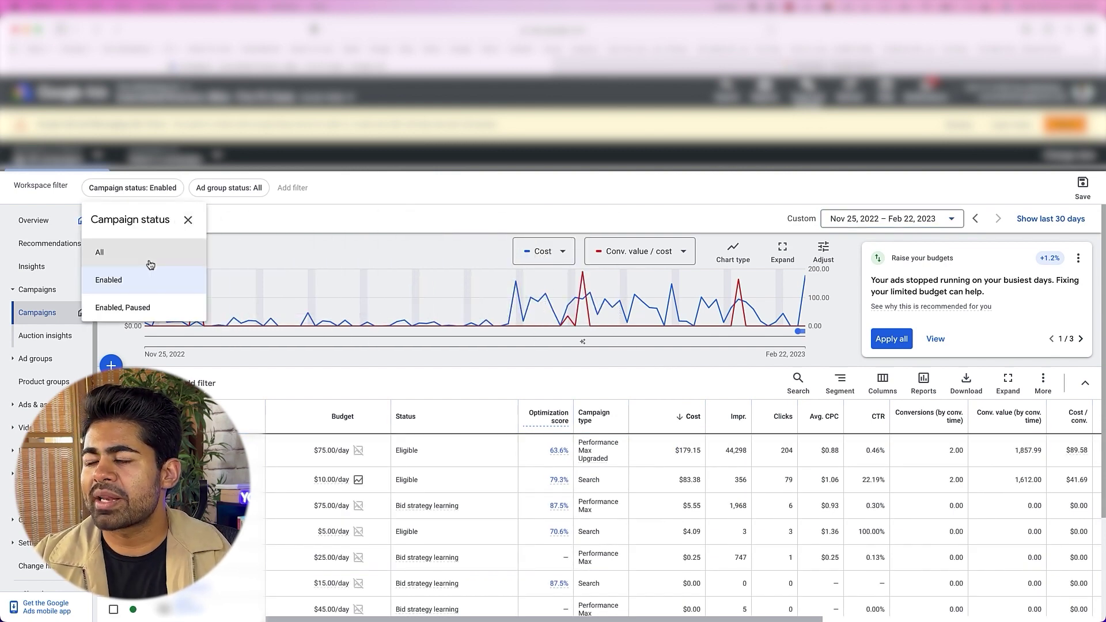
left_click(149, 260)
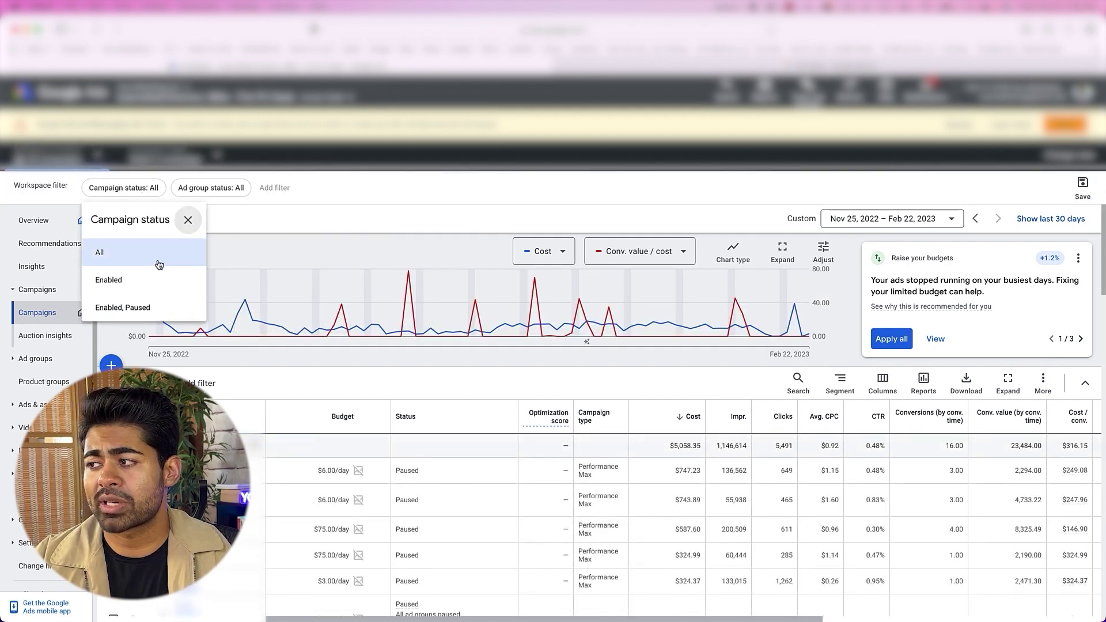
left_click(299, 195)
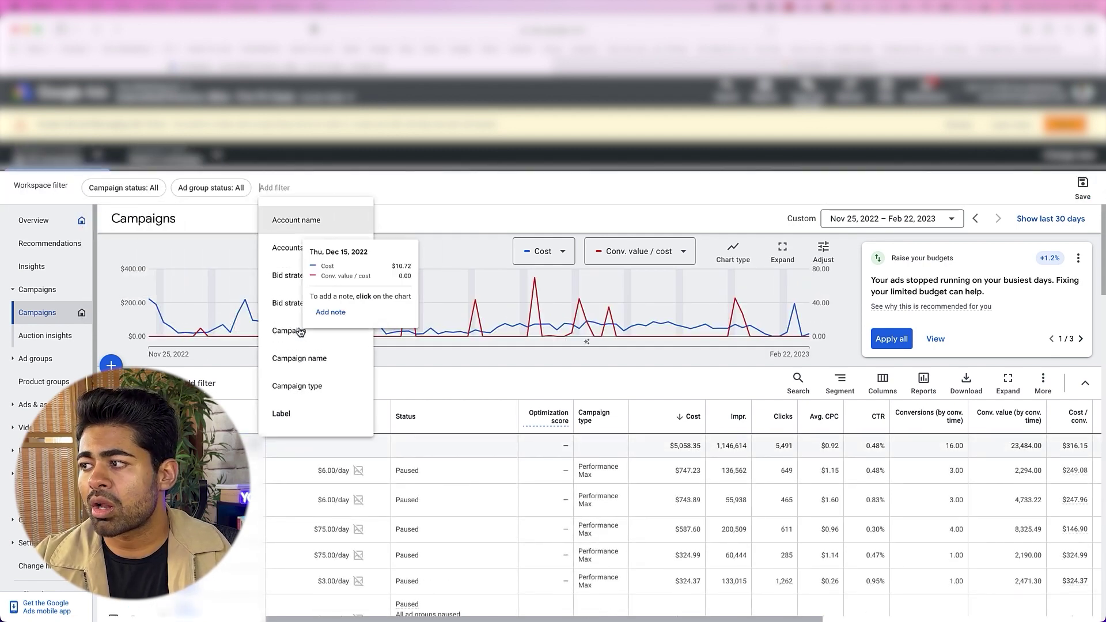
left_click(436, 366)
mouse_move(309, 320)
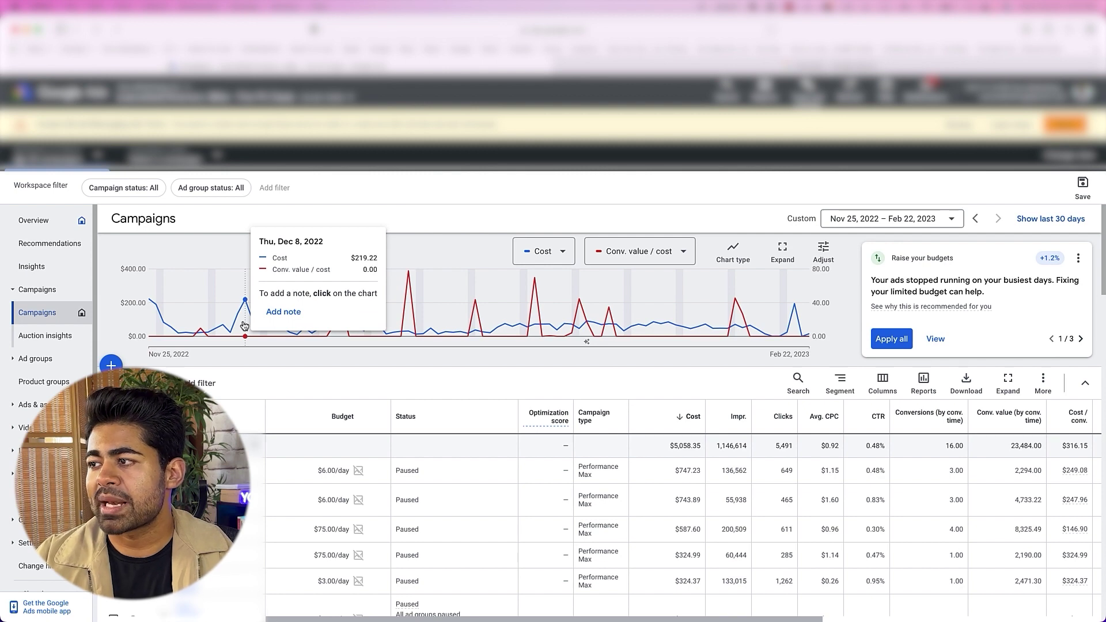
Extend the campaign report's date range to Jul 1, 2022 – Feb 22, 2023
left_click(892, 219)
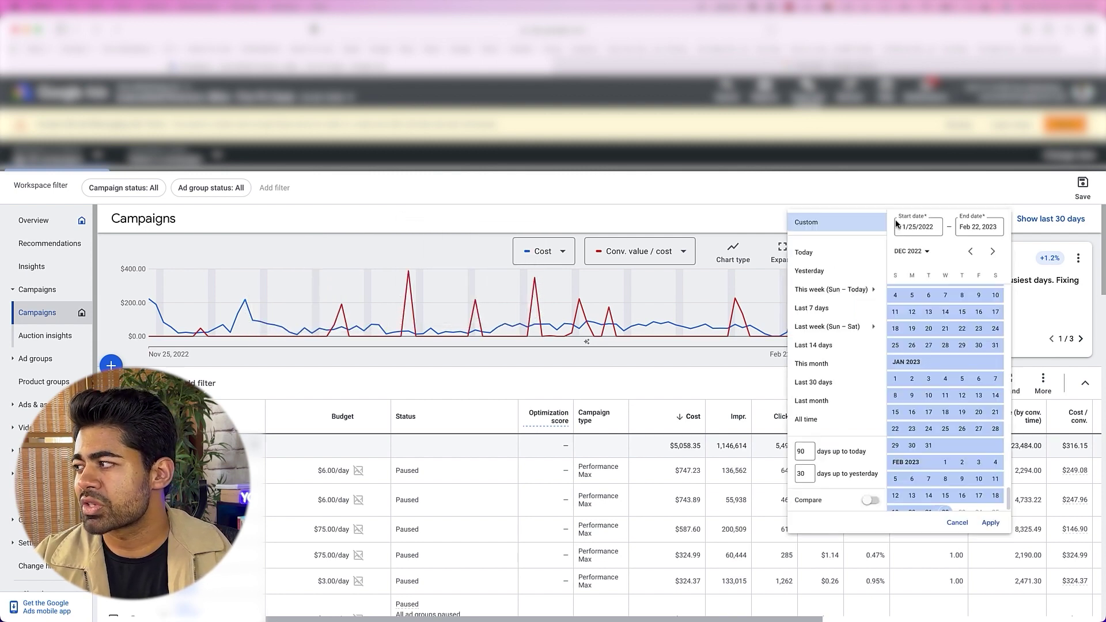
scroll(952, 392, "up", 1)
scroll(956, 392, "up", 4)
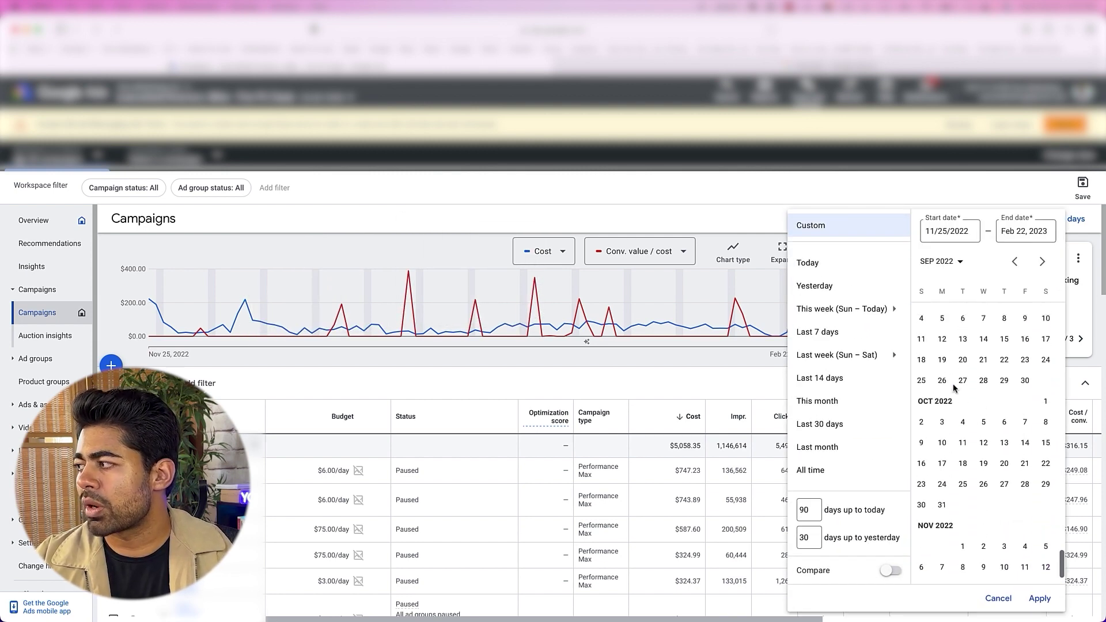
scroll(961, 391, "up", 4)
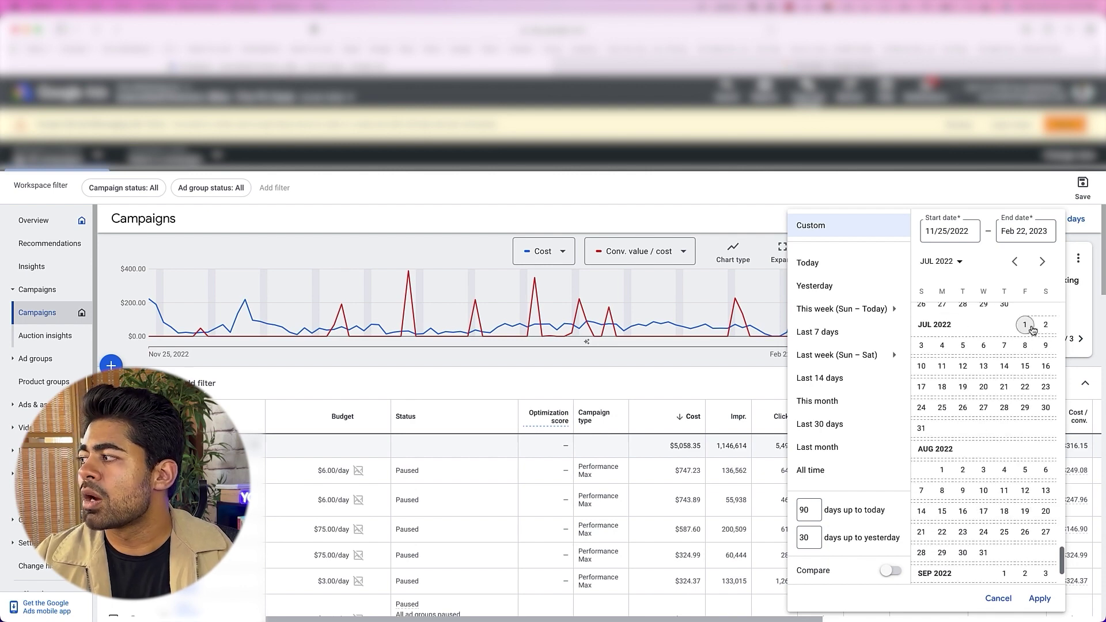
left_click(1025, 325)
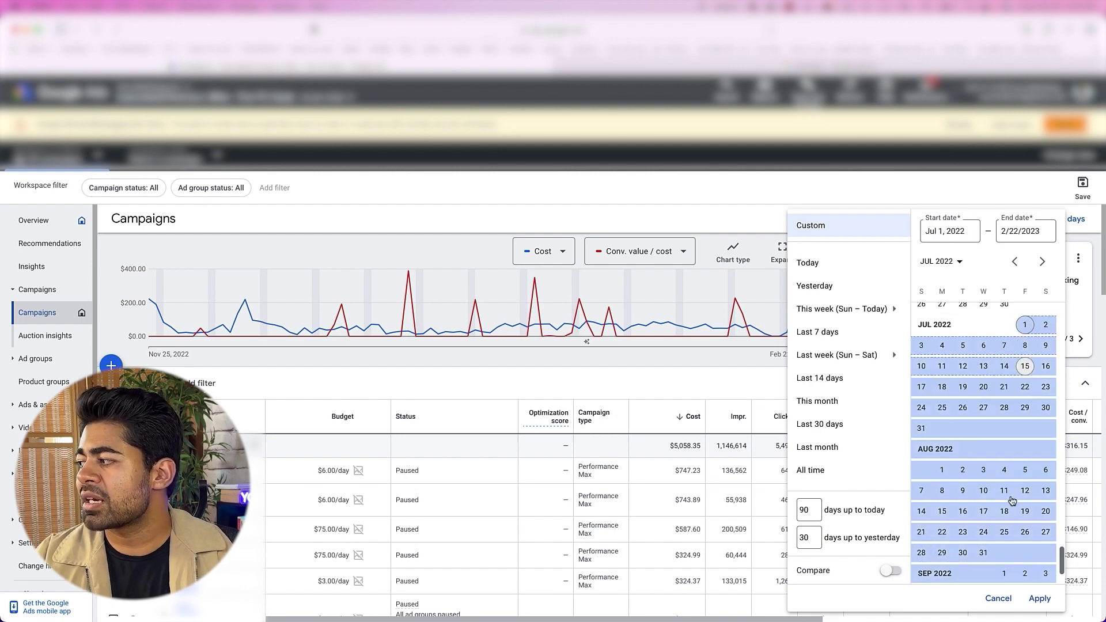
left_click(1033, 599)
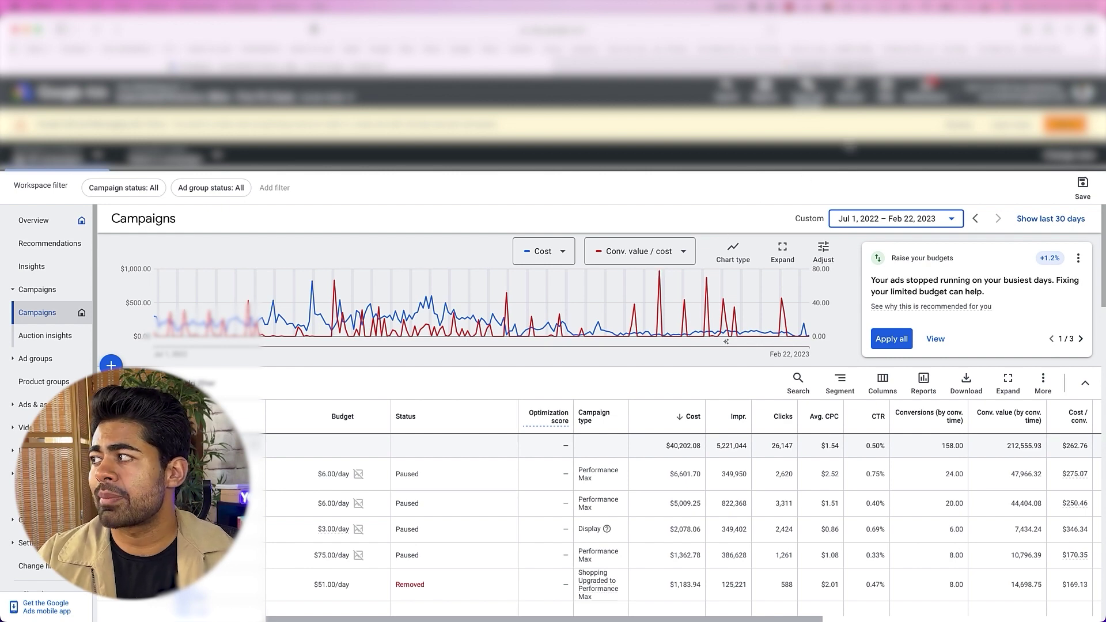
left_click(807, 92)
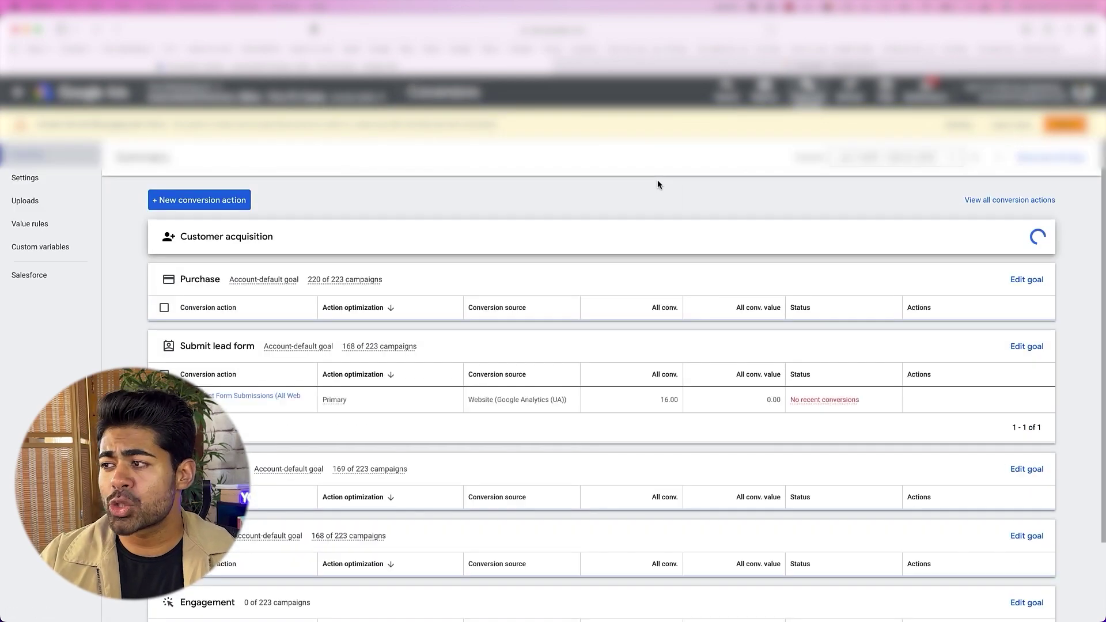
Review the Purchase, lead form and phone call goals, marking LP Transactions as Primary
scroll(635, 334, "down", 2)
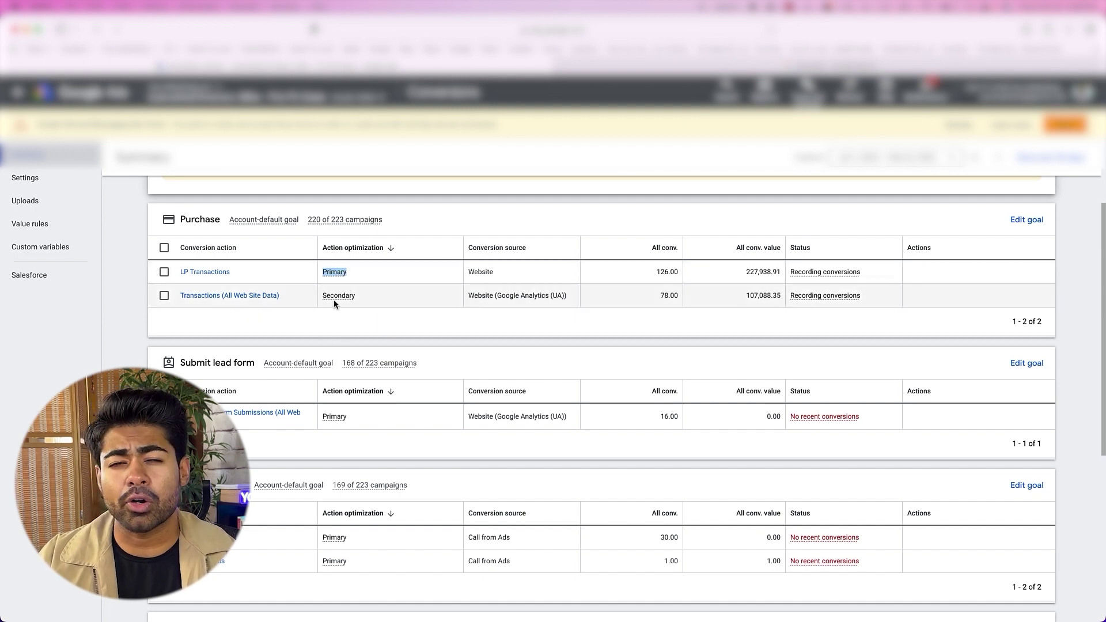
left_click(343, 295)
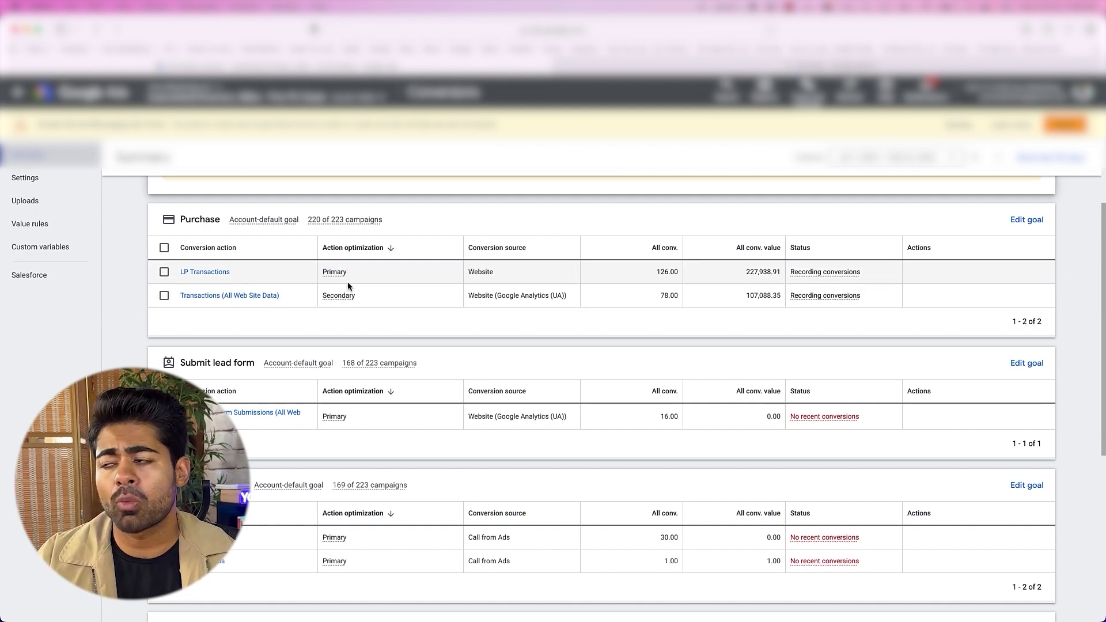
double_click(354, 276)
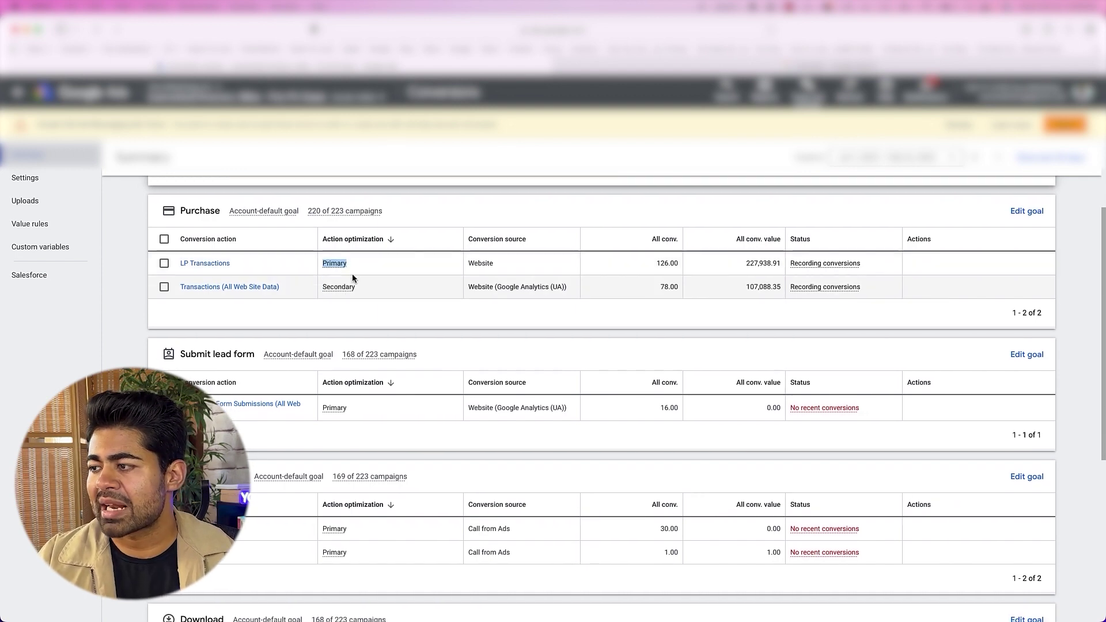
scroll(353, 276, "down", 3)
scroll(352, 275, "up", 1)
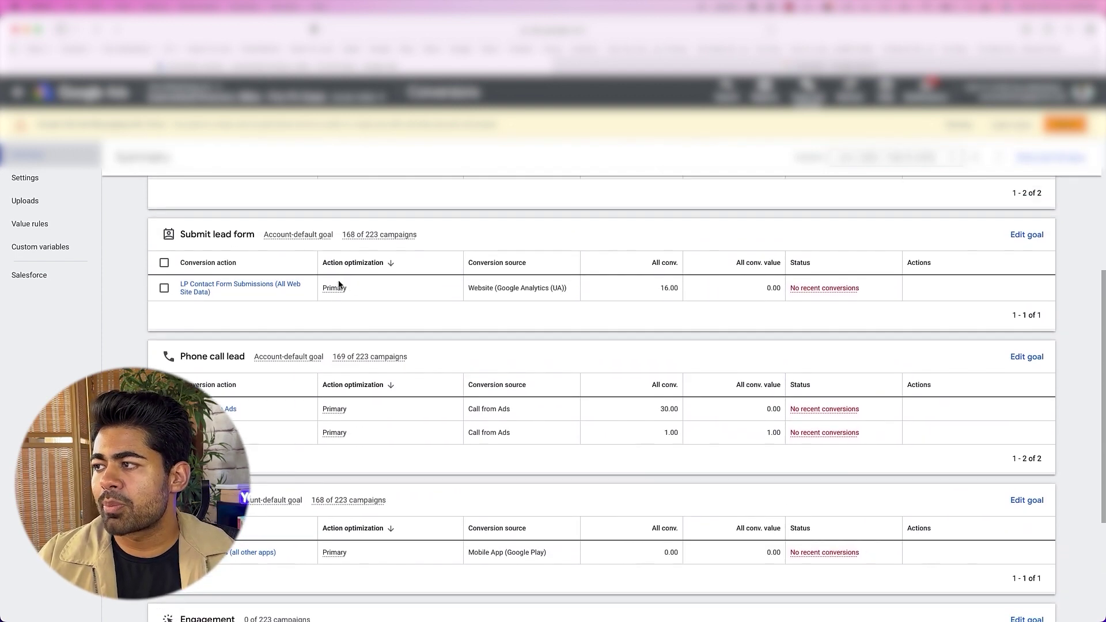
scroll(211, 238, "up", 1)
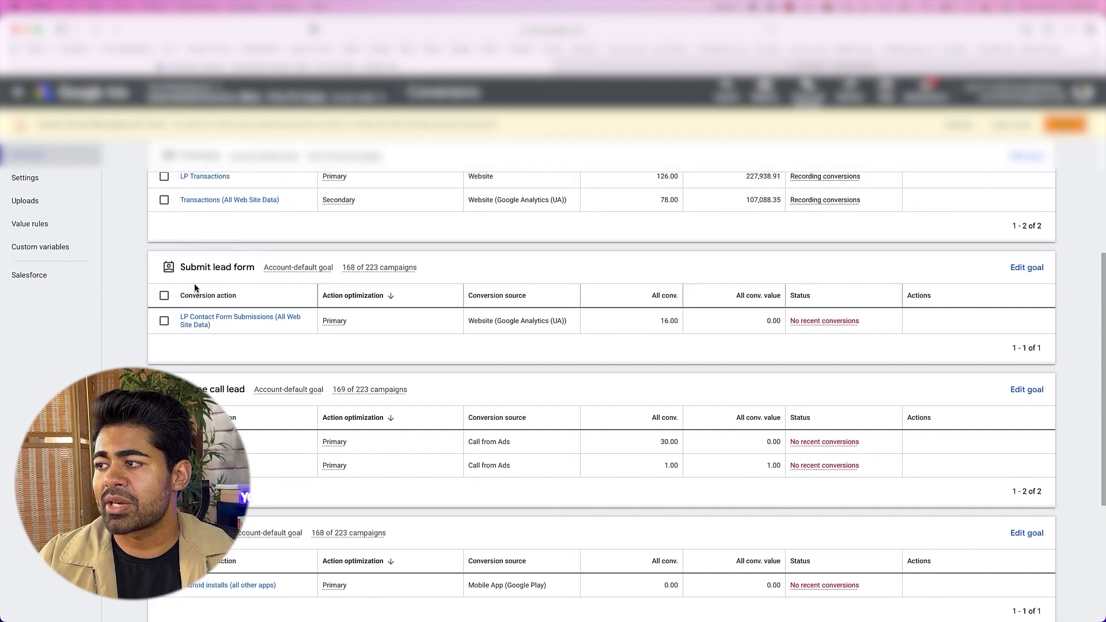
scroll(197, 272, "up", 3)
scroll(197, 272, "up", 3)
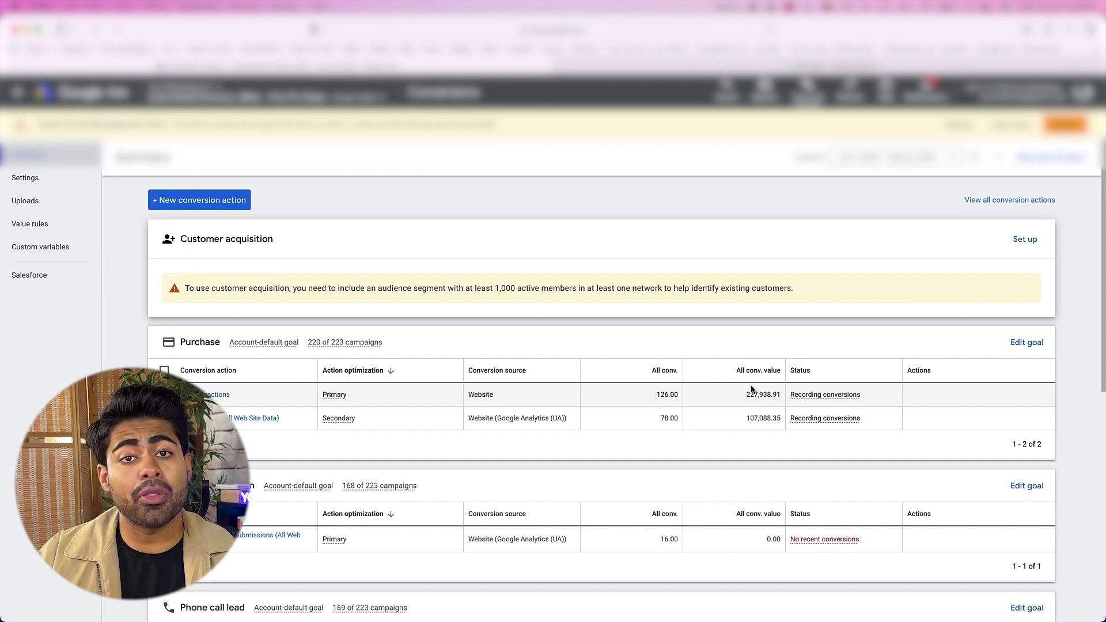
Select the 107,088.35 conversion value in the secondary Transactions row for comparison
double_click(755, 418)
right_click(754, 418)
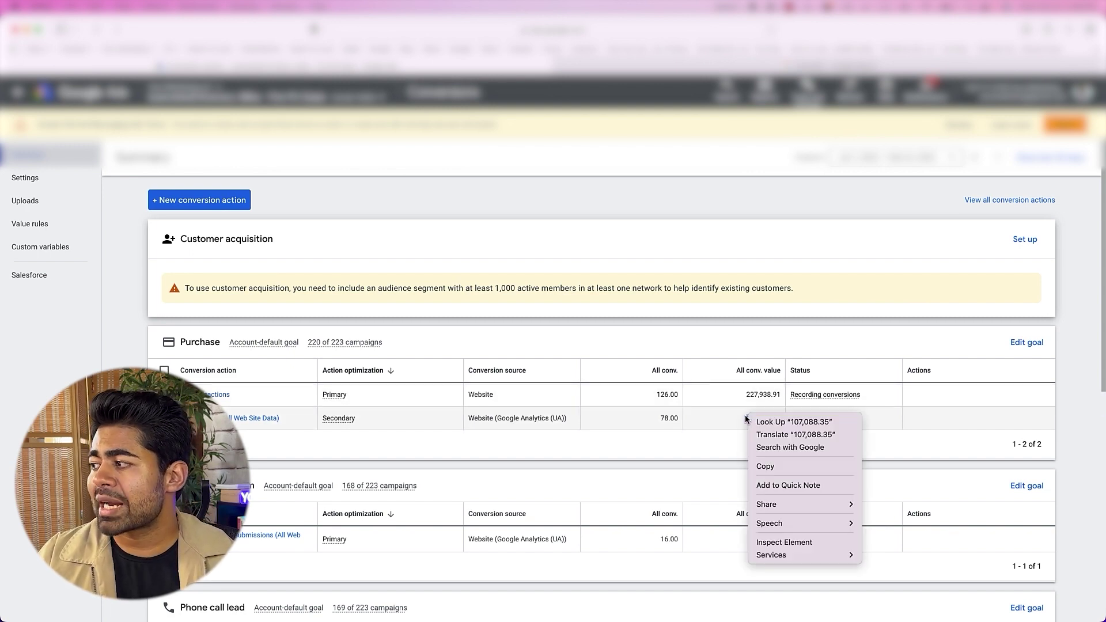
key("Escape")
left_click(666, 420)
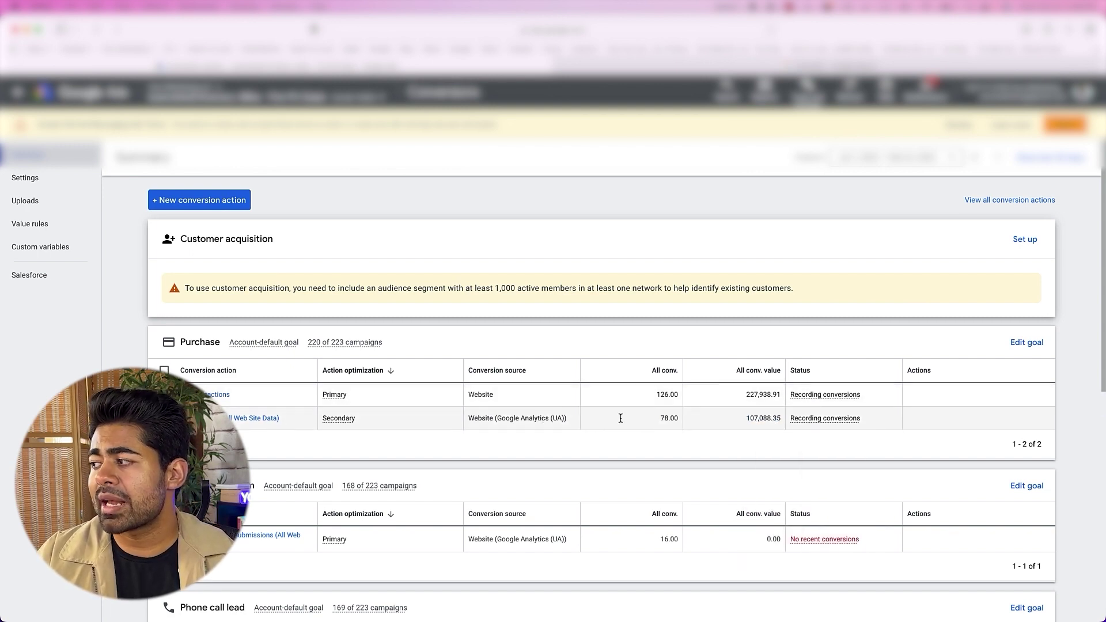
double_click(749, 417)
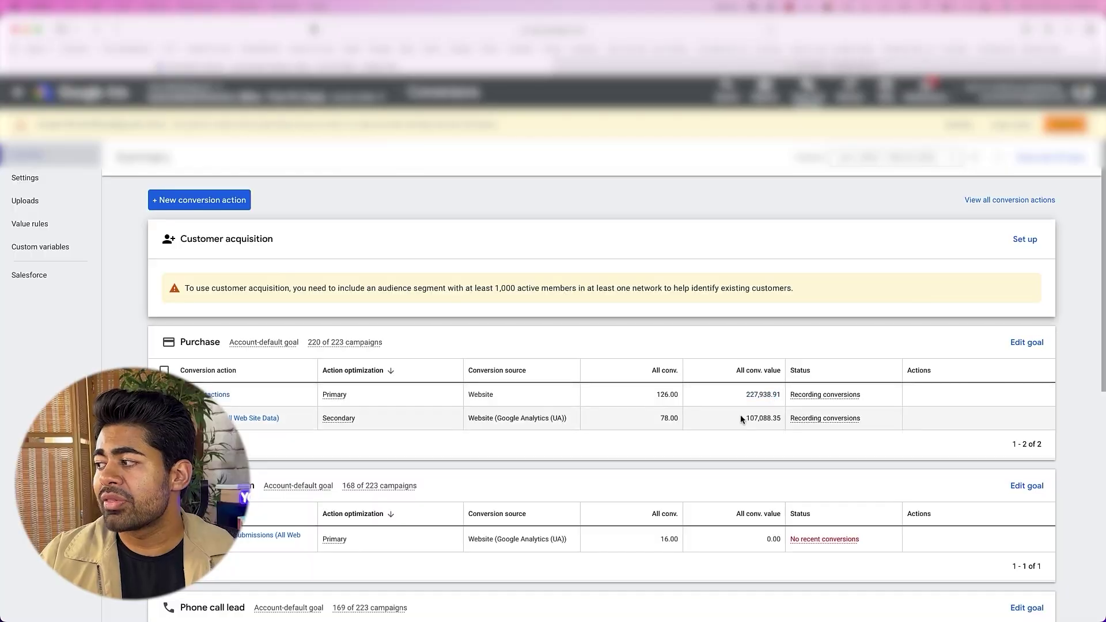
left_click_drag(764, 416, 783, 417)
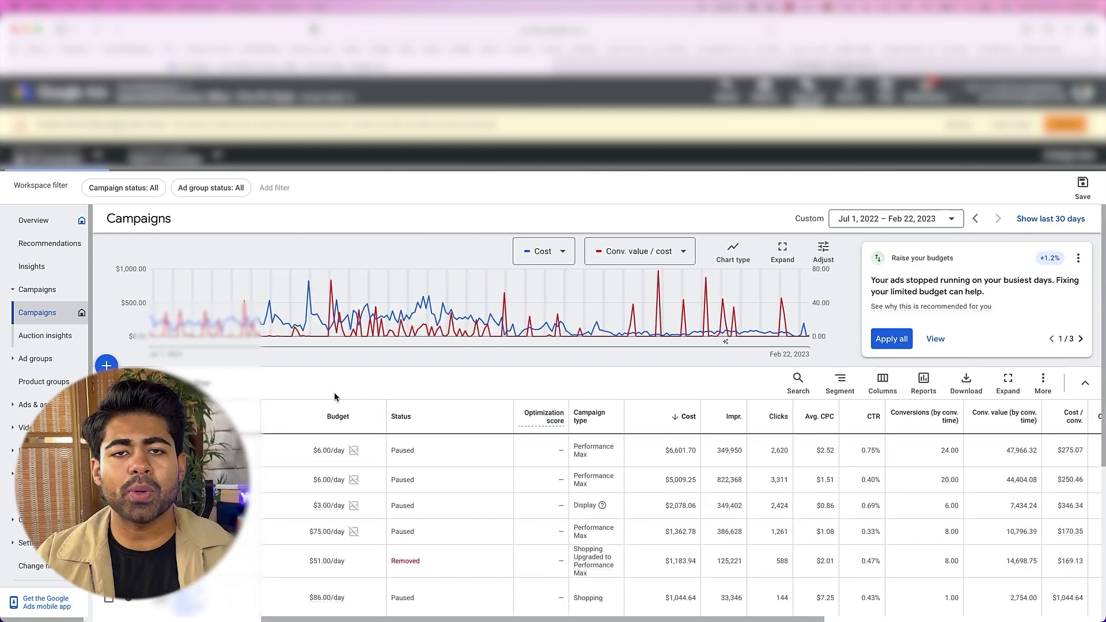
Scroll the all-status campaigns table down to its totals and open the Show rows dropdown
scroll(395, 425, "right", 4)
scroll(517, 507, "right", 4)
scroll(588, 492, "down", 1)
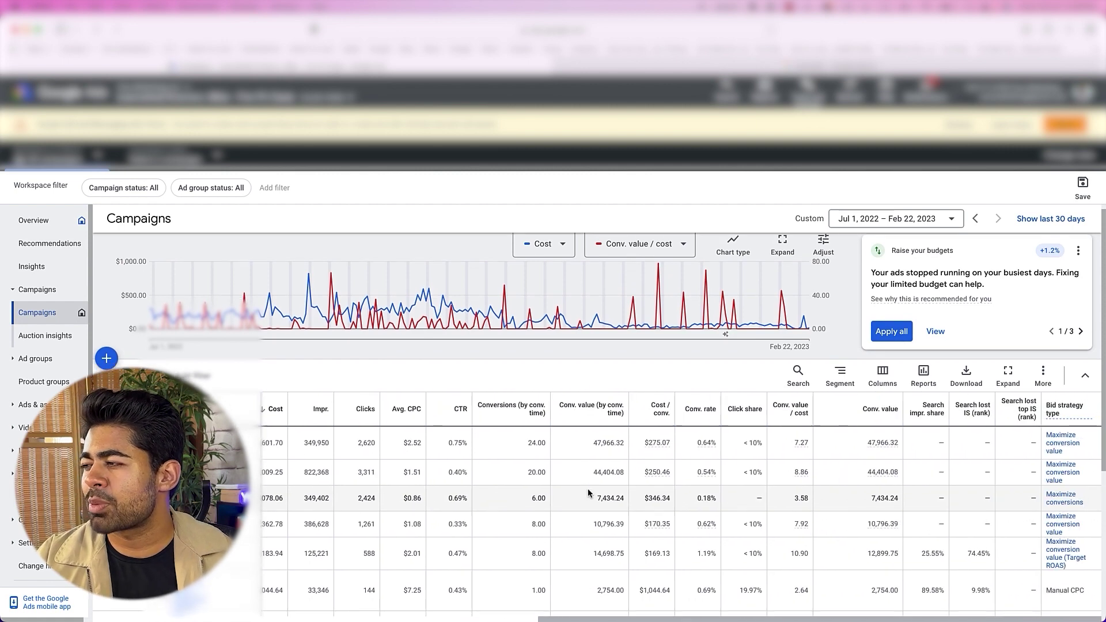
scroll(587, 490, "down", 1)
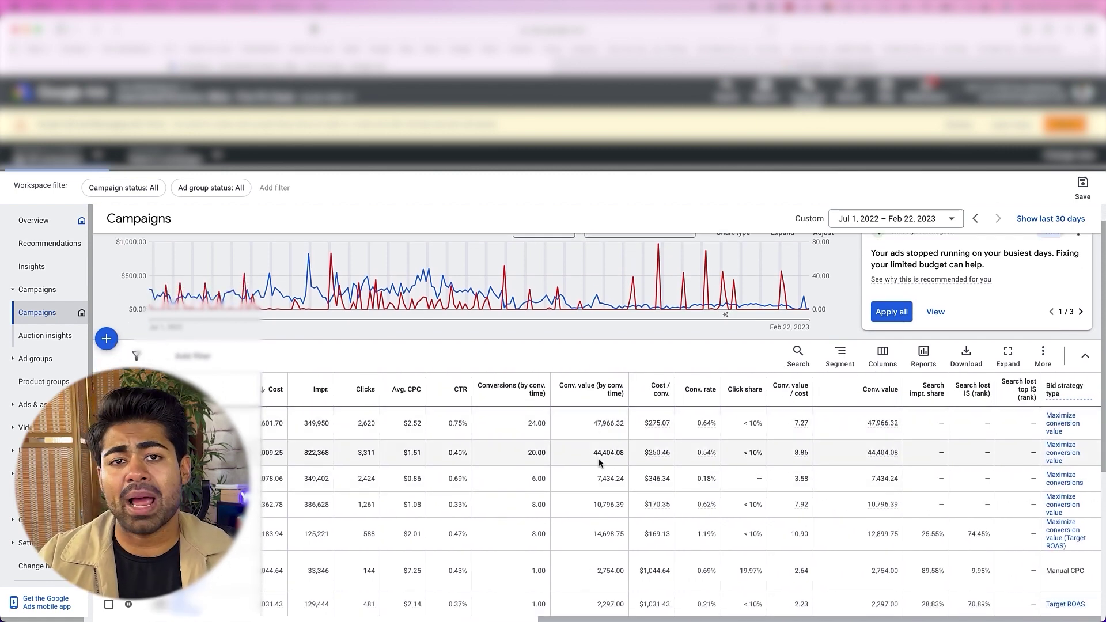
scroll(599, 458, "down", 2)
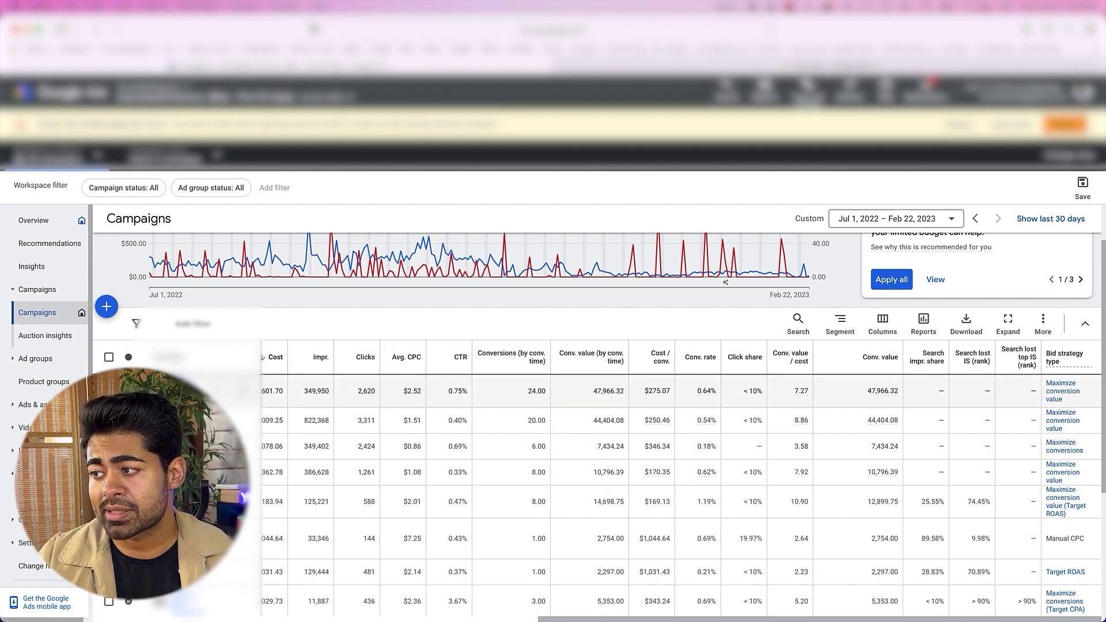
scroll(423, 419, "down", 1)
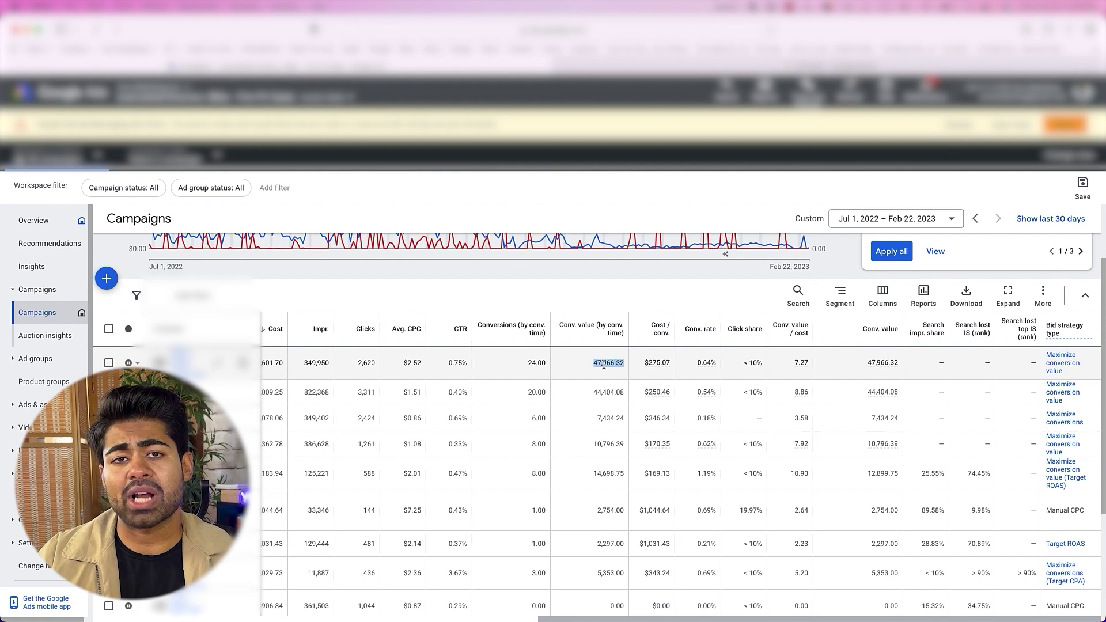
scroll(604, 365, "down", 3)
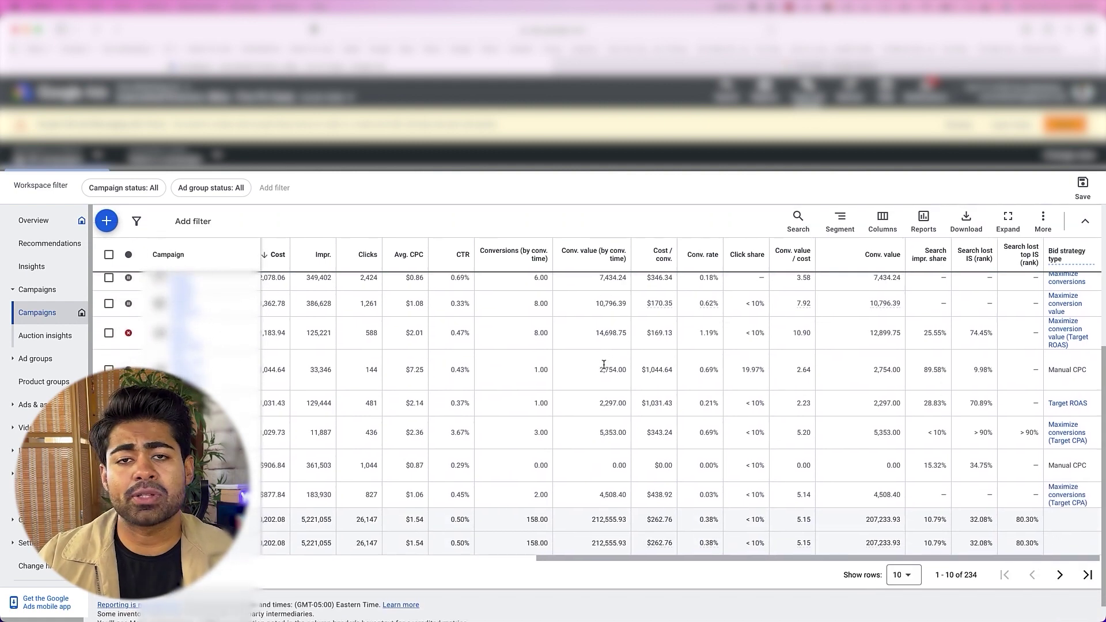
scroll(604, 364, "up", 4)
scroll(604, 365, "down", 2)
scroll(603, 365, "down", 2)
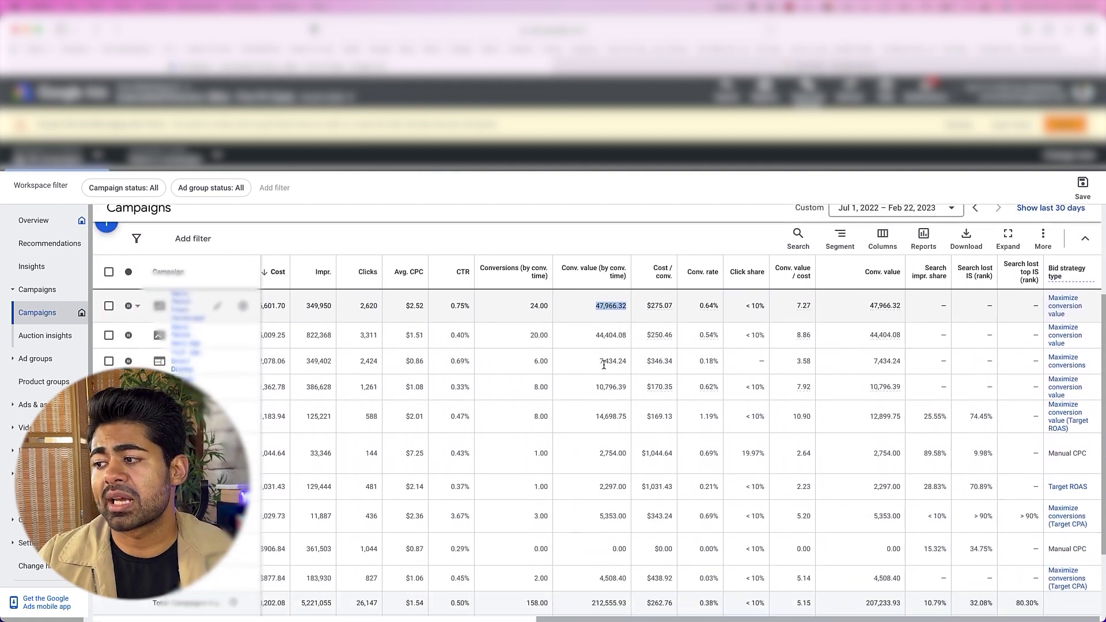
scroll(604, 364, "up", 1)
scroll(603, 365, "up", 5)
scroll(614, 461, "down", 8)
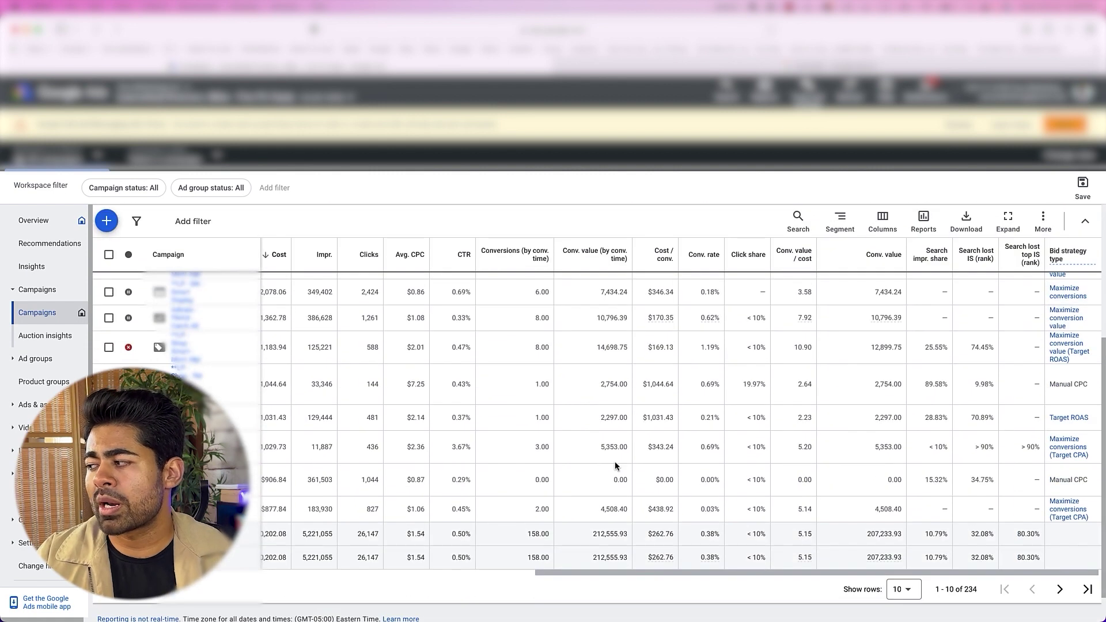
left_click(903, 588)
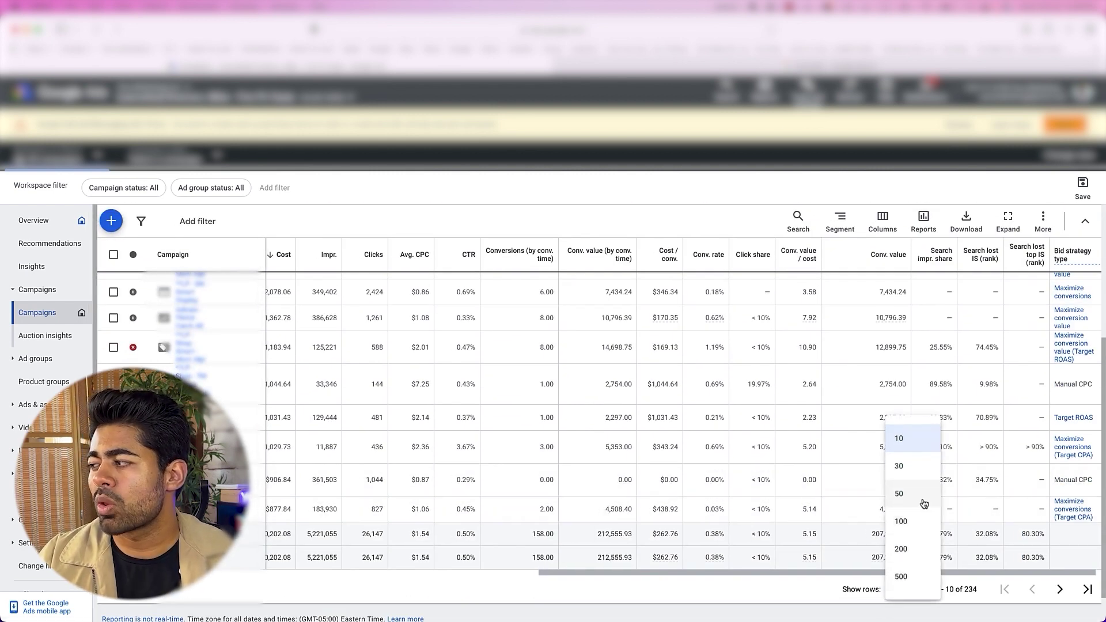
Show 100 campaigns per page and scroll through the campaigns table
left_click(914, 519)
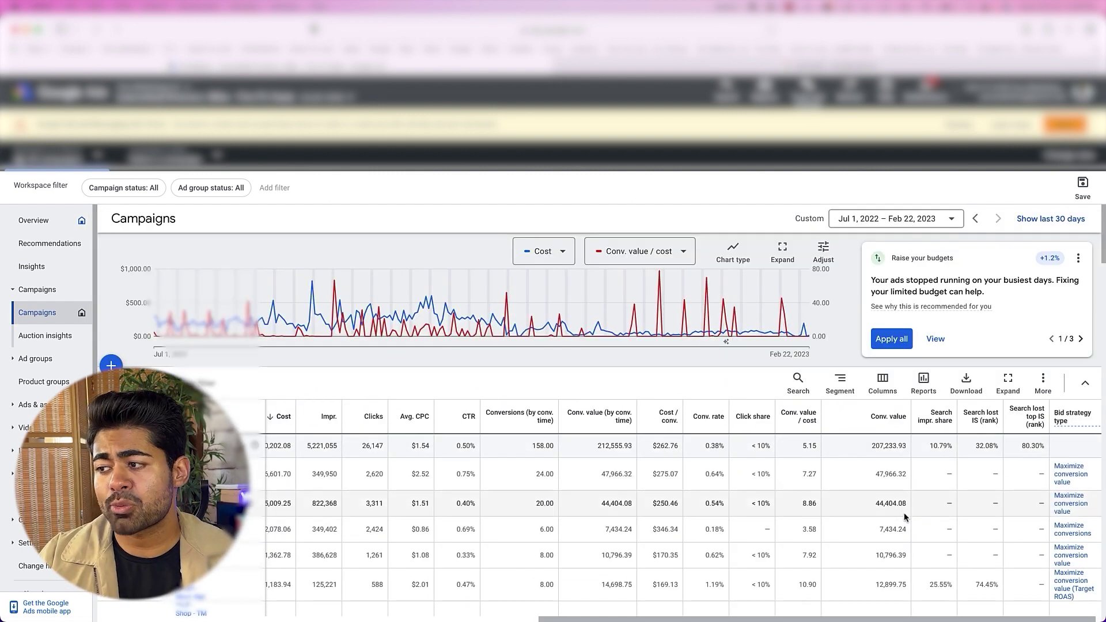
scroll(904, 512, "down", 1)
scroll(904, 513, "down", 2)
scroll(858, 461, "down", 3)
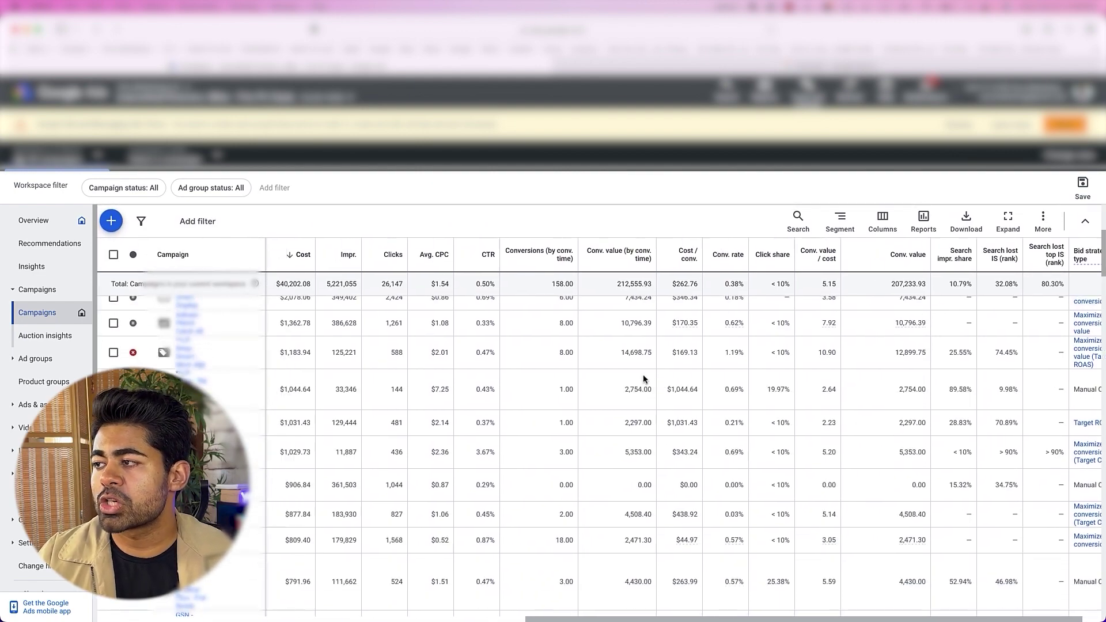
scroll(643, 374, "left", 10)
scroll(643, 374, "down", 2)
scroll(643, 374, "down", 2)
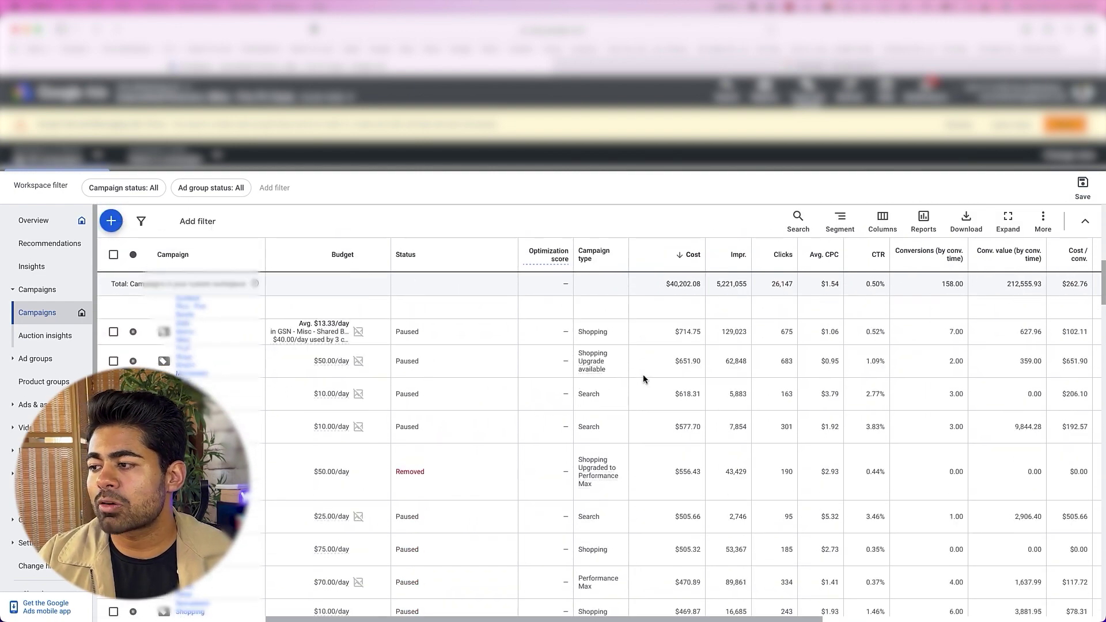
scroll(592, 484, "down", 1)
scroll(579, 497, "down", 2)
scroll(579, 497, "up", 5)
scroll(403, 487, "up", 5)
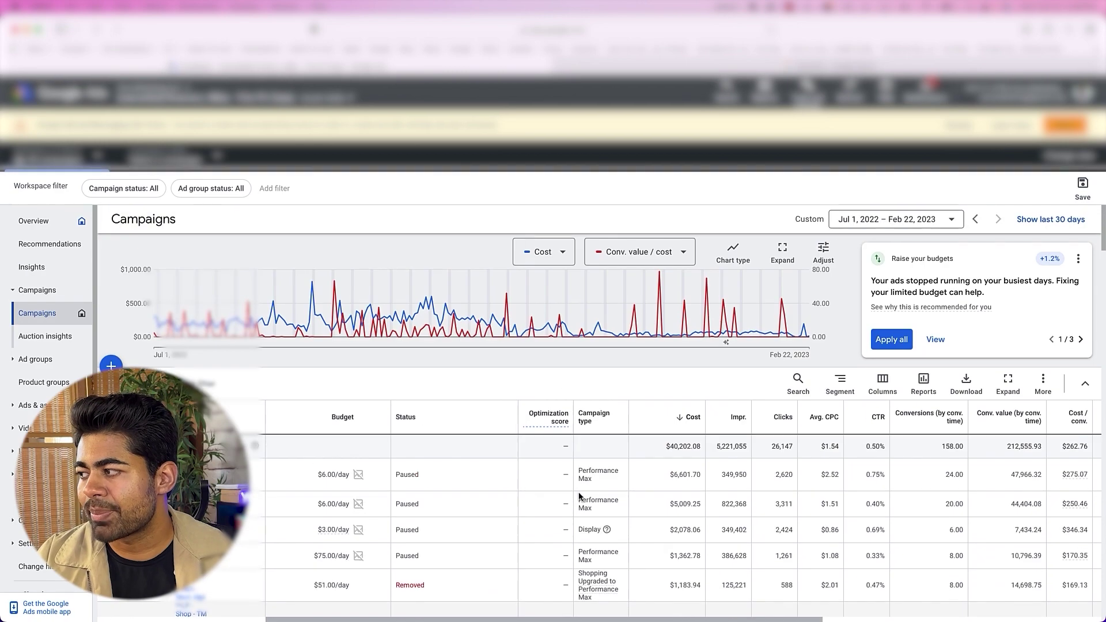
scroll(114, 404, "down", 3)
Open the overview of the top-spending paused Performance Max campaign
left_click(113, 286)
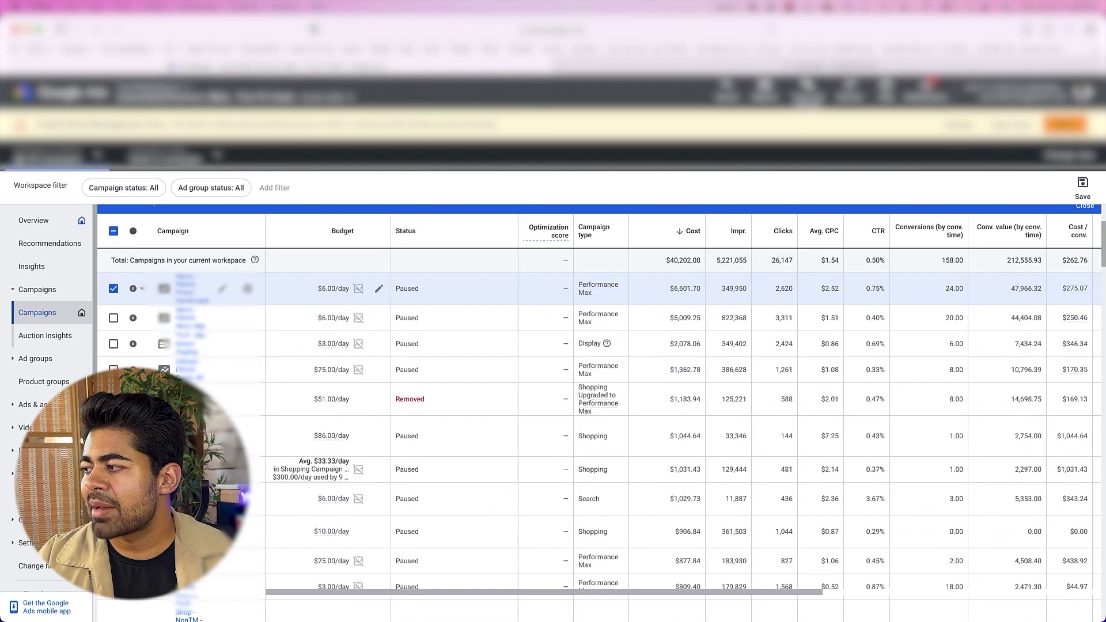
scroll(114, 286, "down", 3)
scroll(114, 286, "down", 3)
scroll(599, 404, "down", 5)
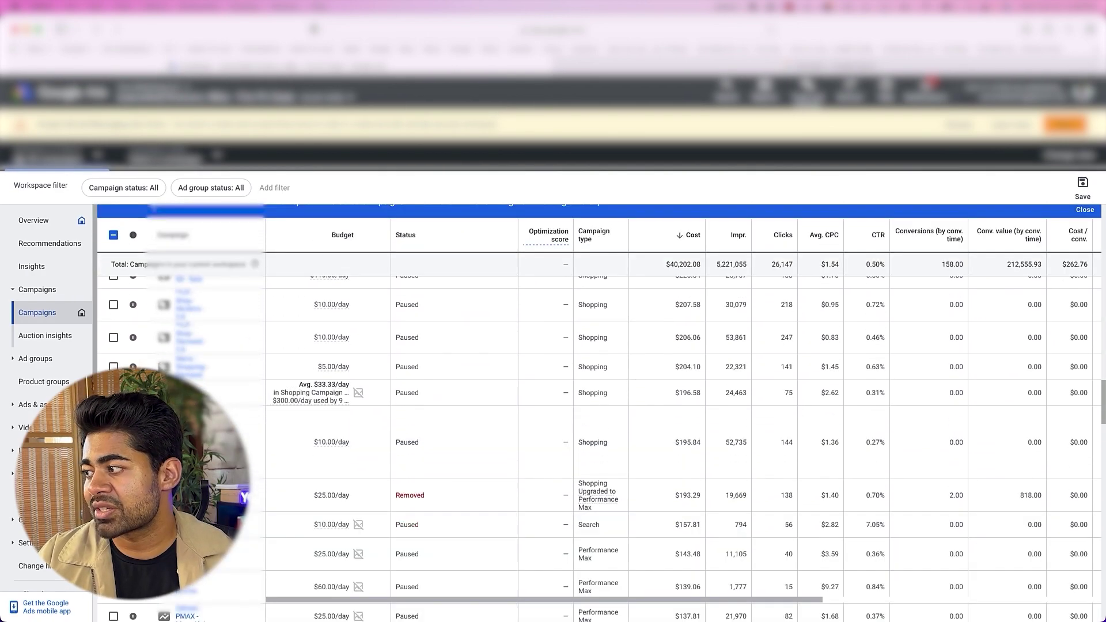
scroll(599, 403, "down", 10)
scroll(599, 403, "down", 5)
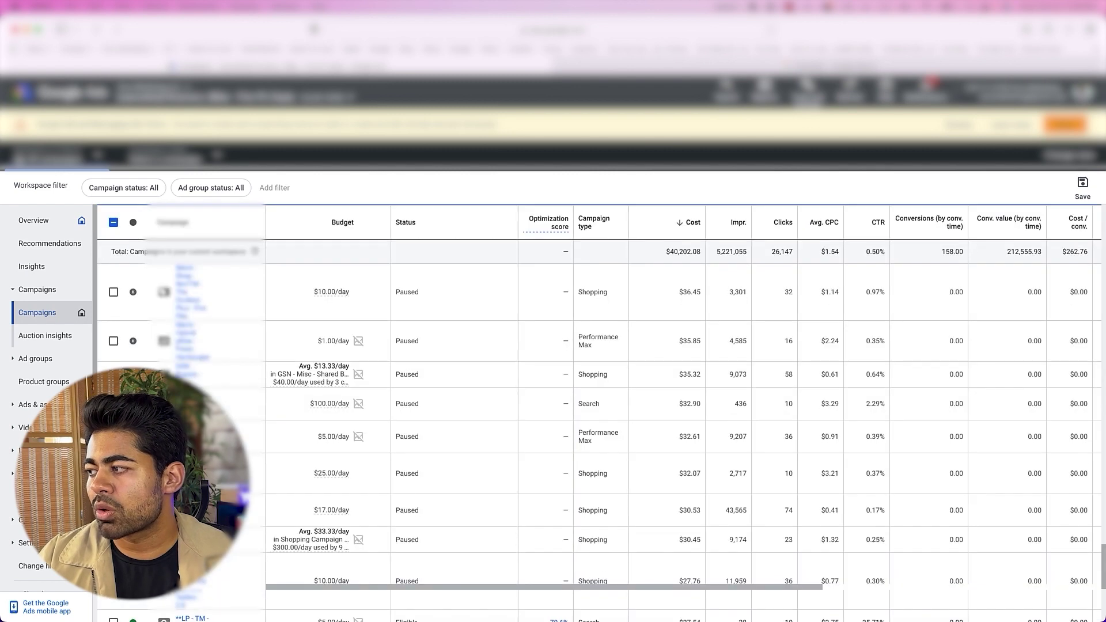
scroll(599, 404, "down", 5)
scroll(599, 404, "down", 5)
scroll(599, 404, "down", 1)
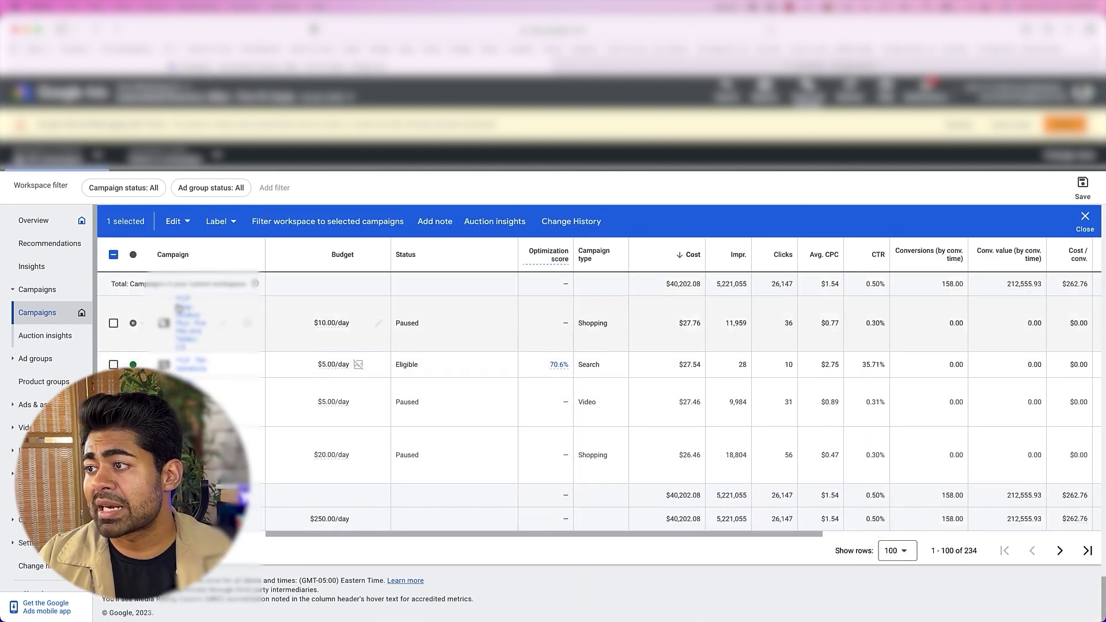
left_click(113, 260)
scroll(339, 472, "up", 5)
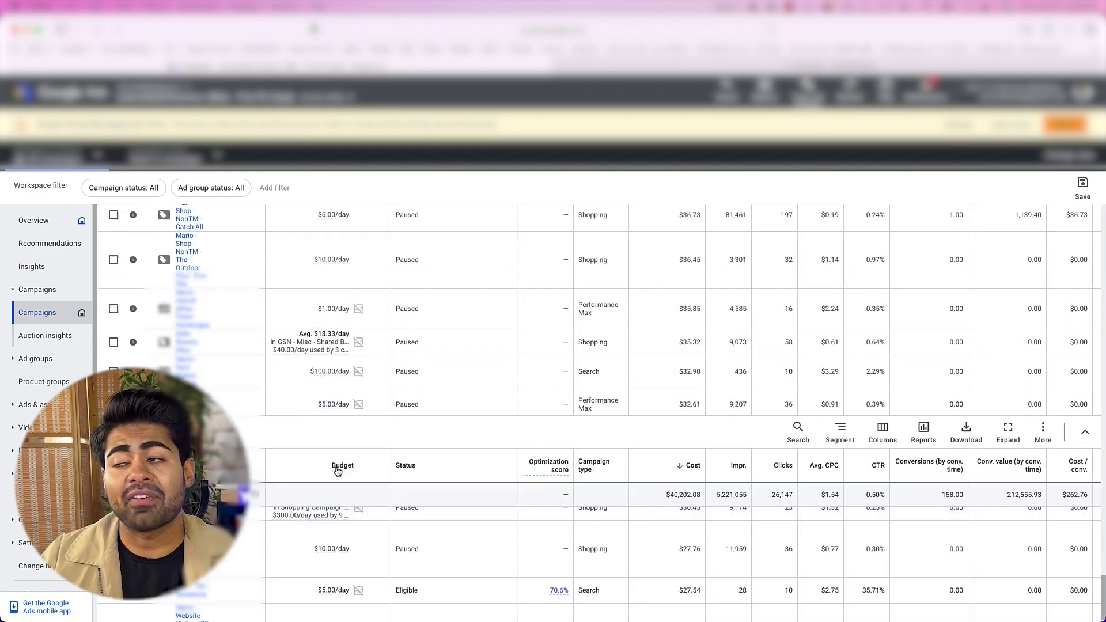
scroll(338, 472, "up", 5)
scroll(339, 471, "up", 5)
scroll(339, 470, "up", 10)
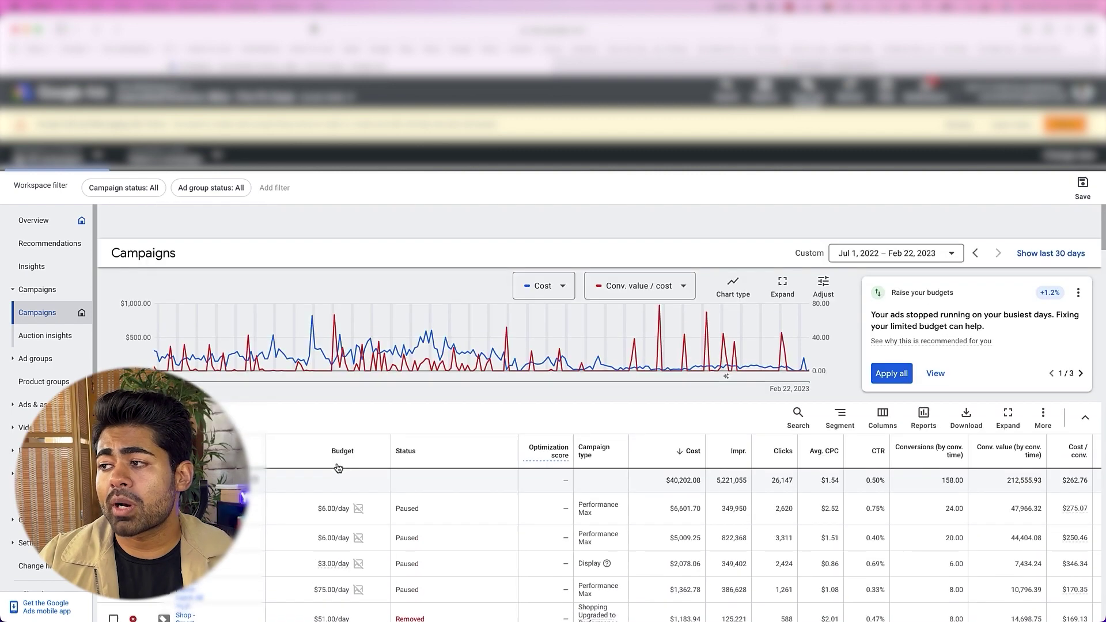
scroll(338, 468, "down", 2)
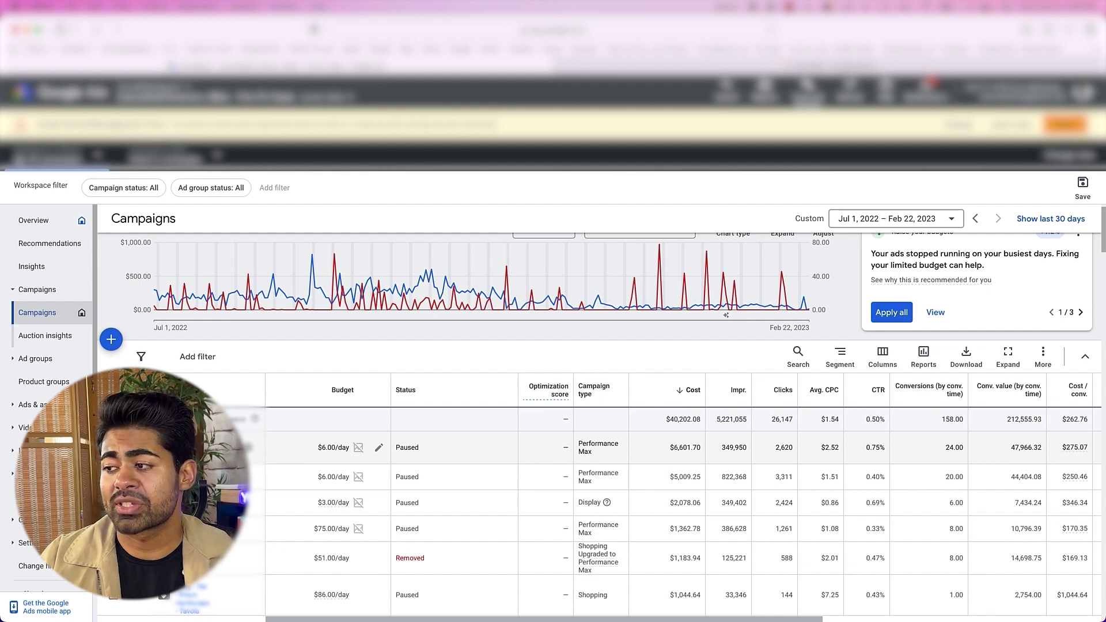
left_click(190, 444)
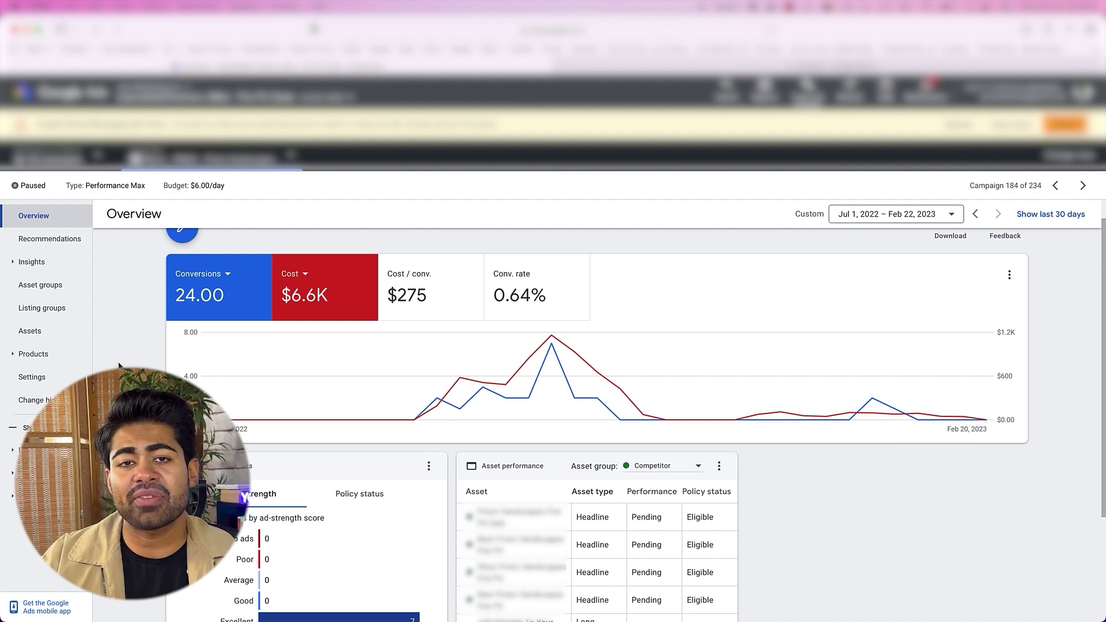
Open the Performance Max campaign's Products list and scroll through its mostly inactive products
left_click(84, 356)
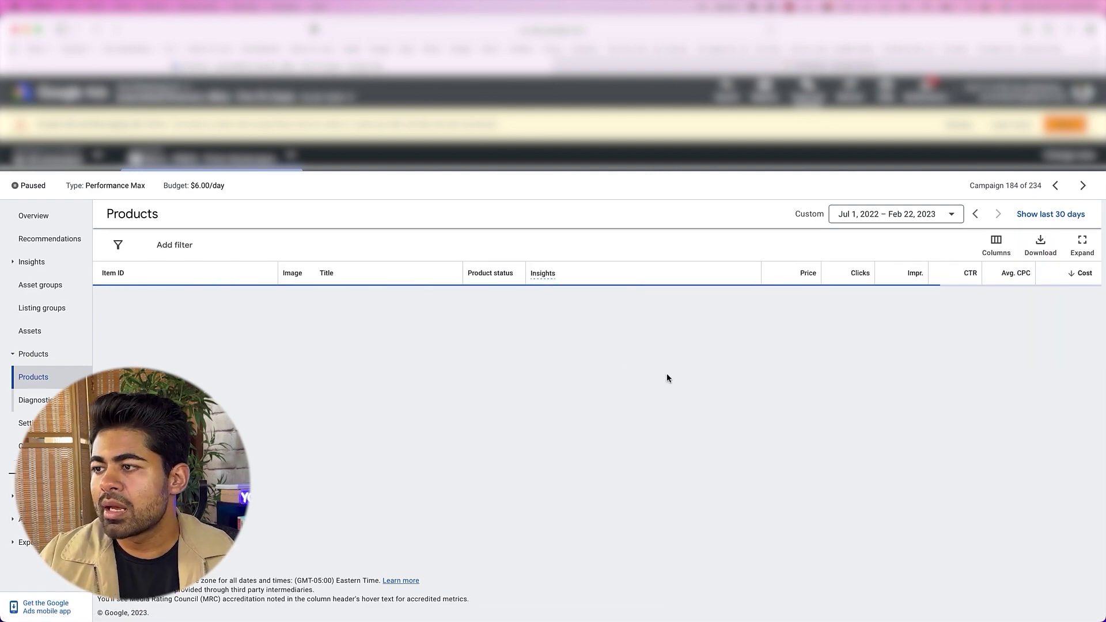
scroll(538, 346, "down", 3)
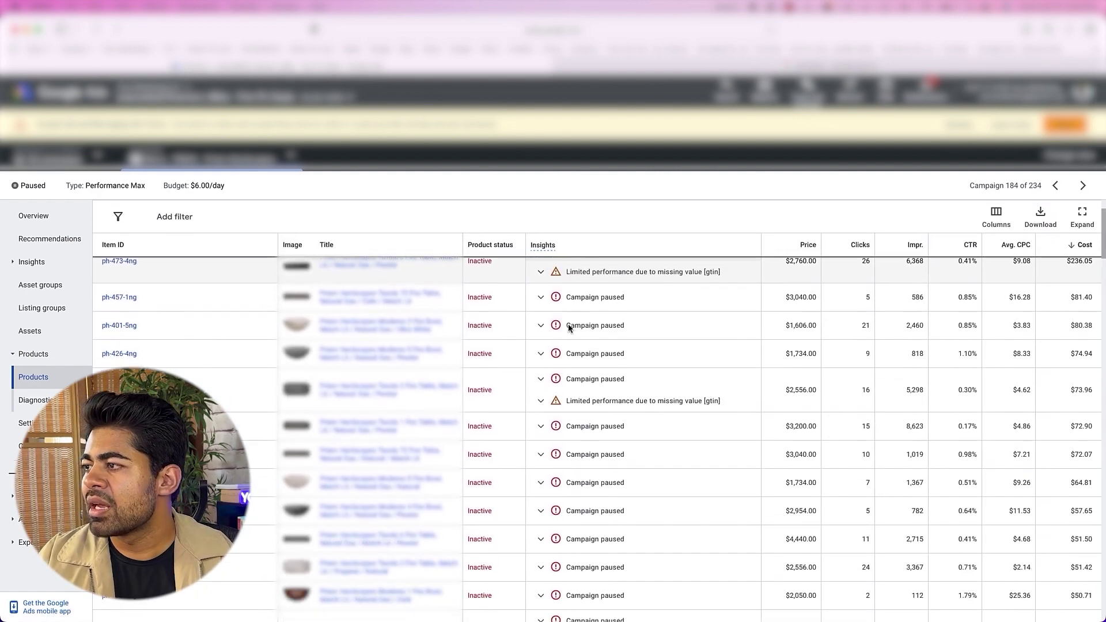
scroll(429, 318, "down", 3)
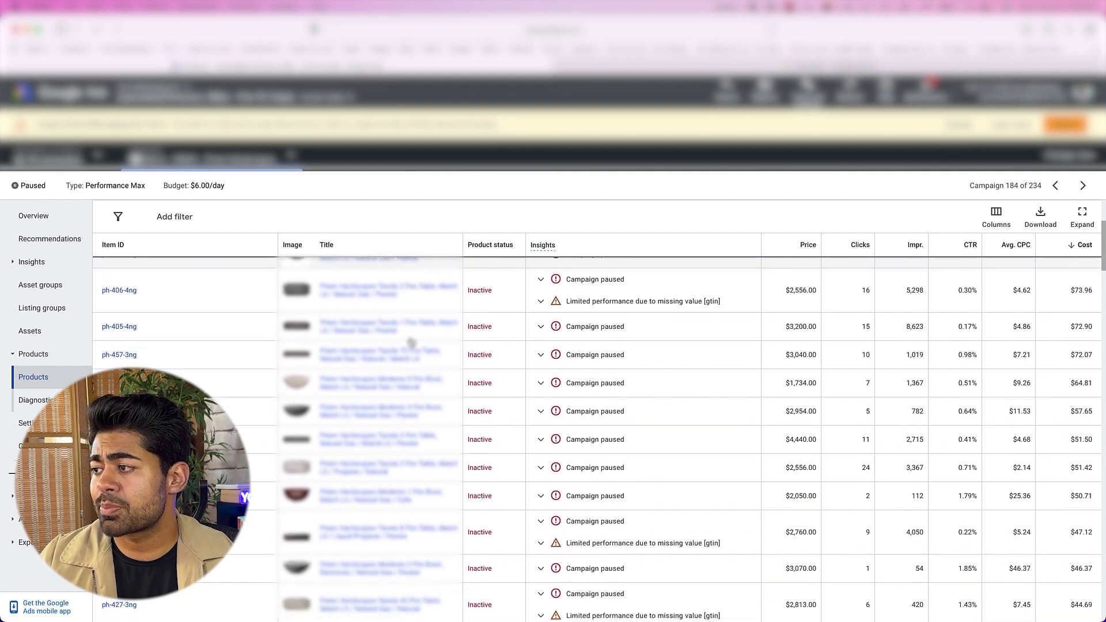
scroll(403, 363, "down", 1)
scroll(391, 385, "down", 2)
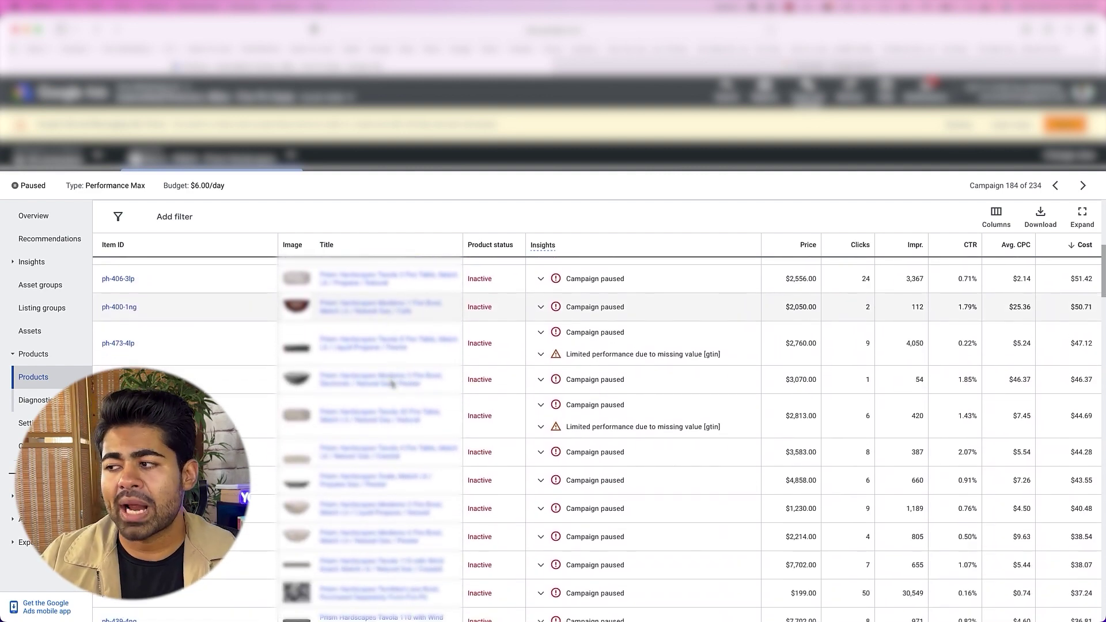
scroll(392, 385, "down", 1)
scroll(392, 384, "down", 2)
scroll(392, 384, "down", 1)
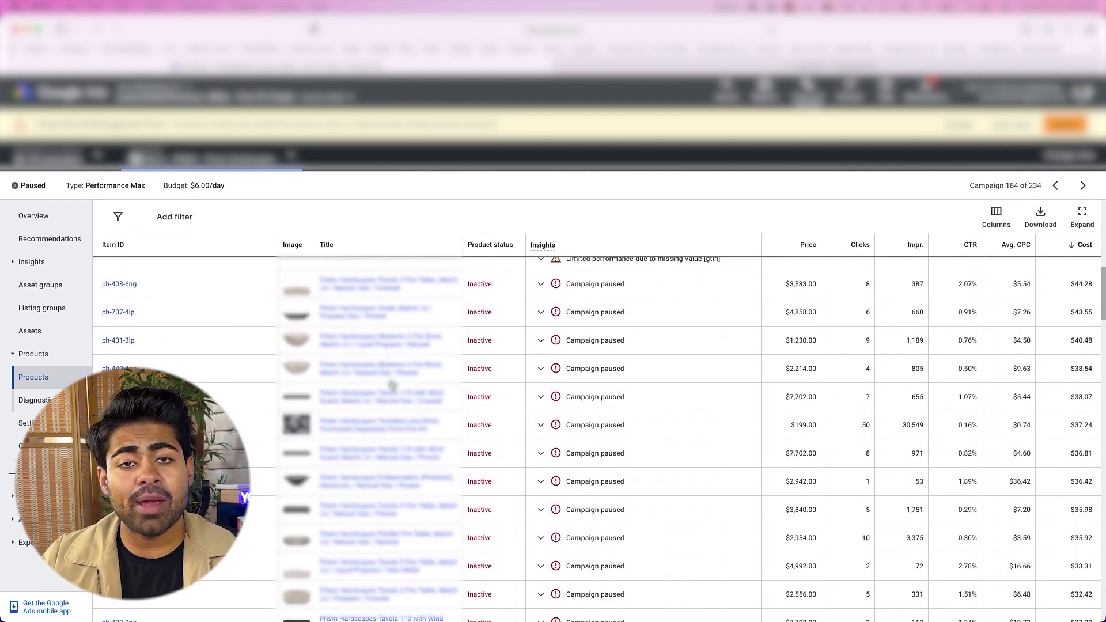
scroll(392, 384, "down", 1)
scroll(397, 391, "down", 2)
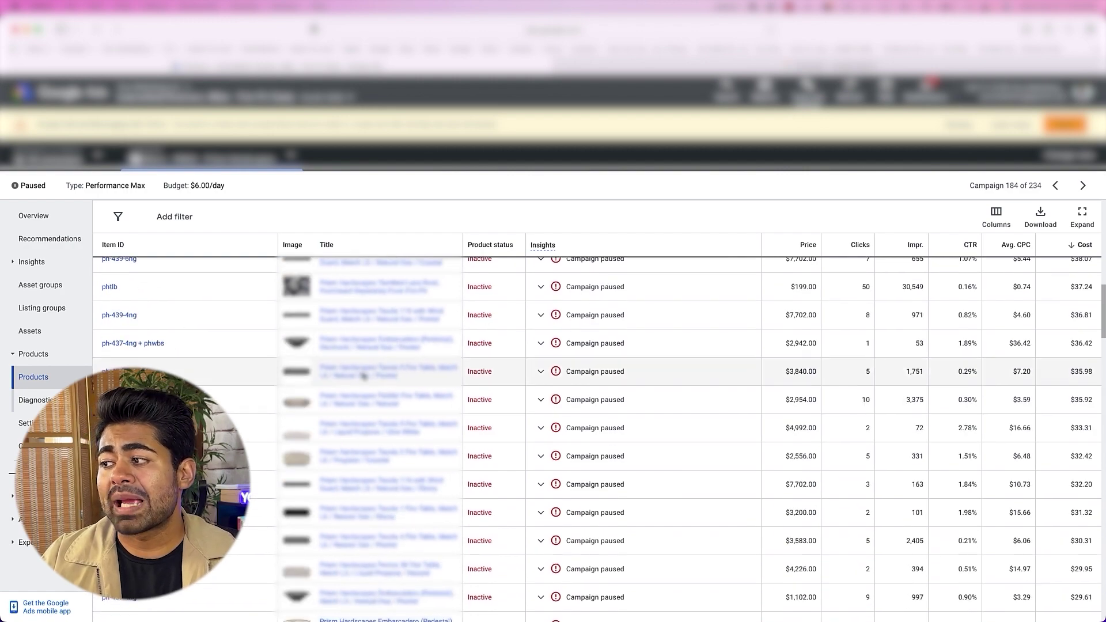
scroll(501, 449, "down", 5)
scroll(507, 465, "down", 5)
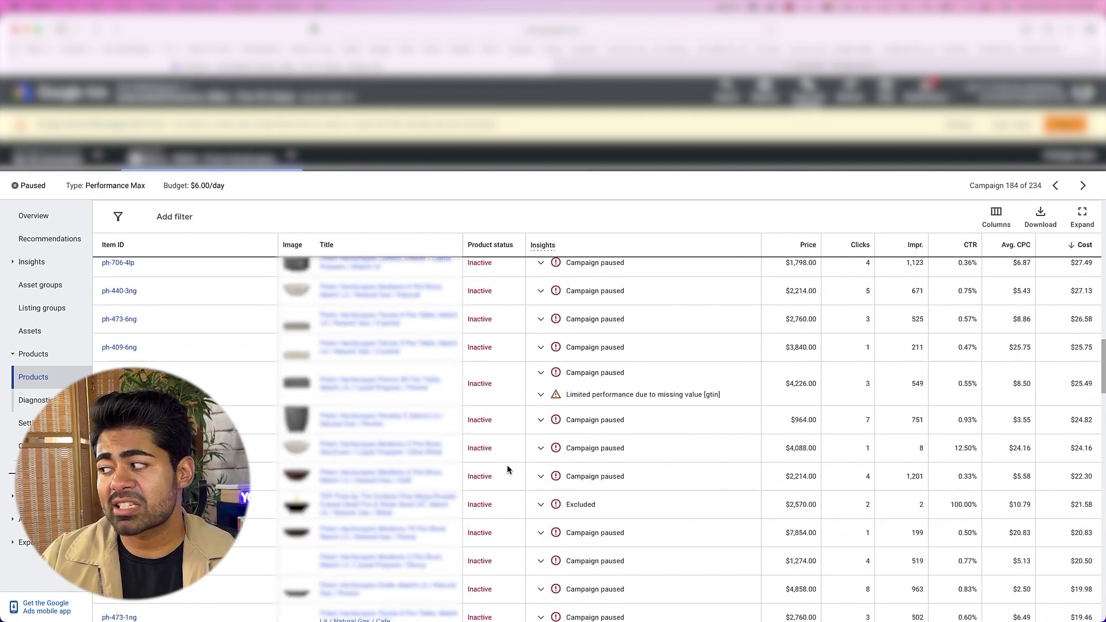
scroll(507, 464, "down", 5)
scroll(507, 464, "down", 5)
scroll(507, 466, "down", 5)
scroll(507, 465, "down", 5)
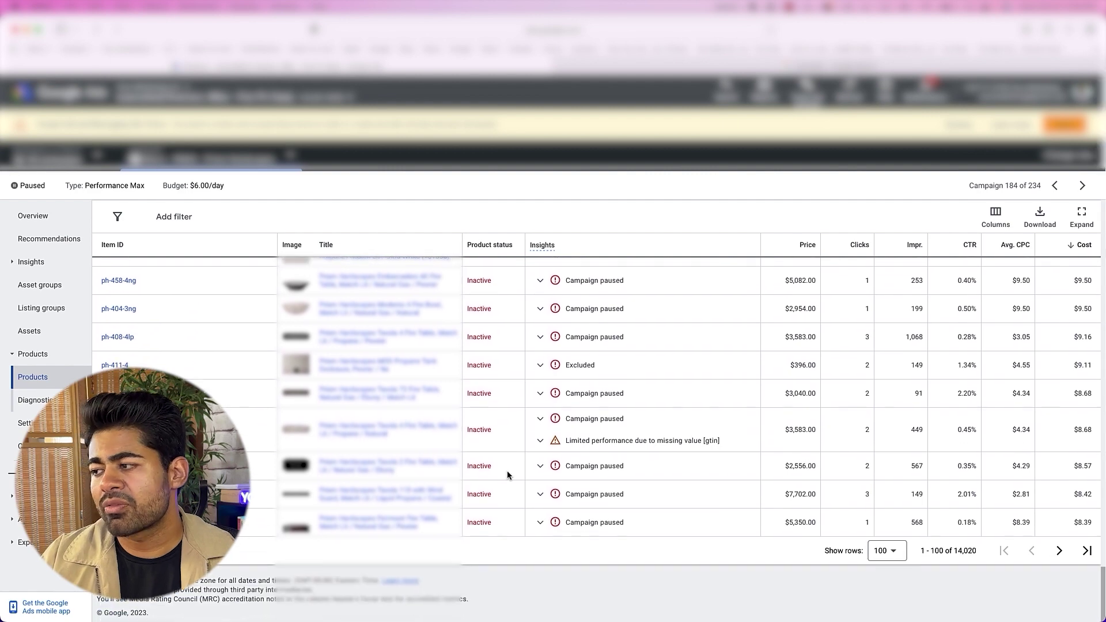
Highlight the 14,020 total product count in the table's pagination
triple_click(974, 552)
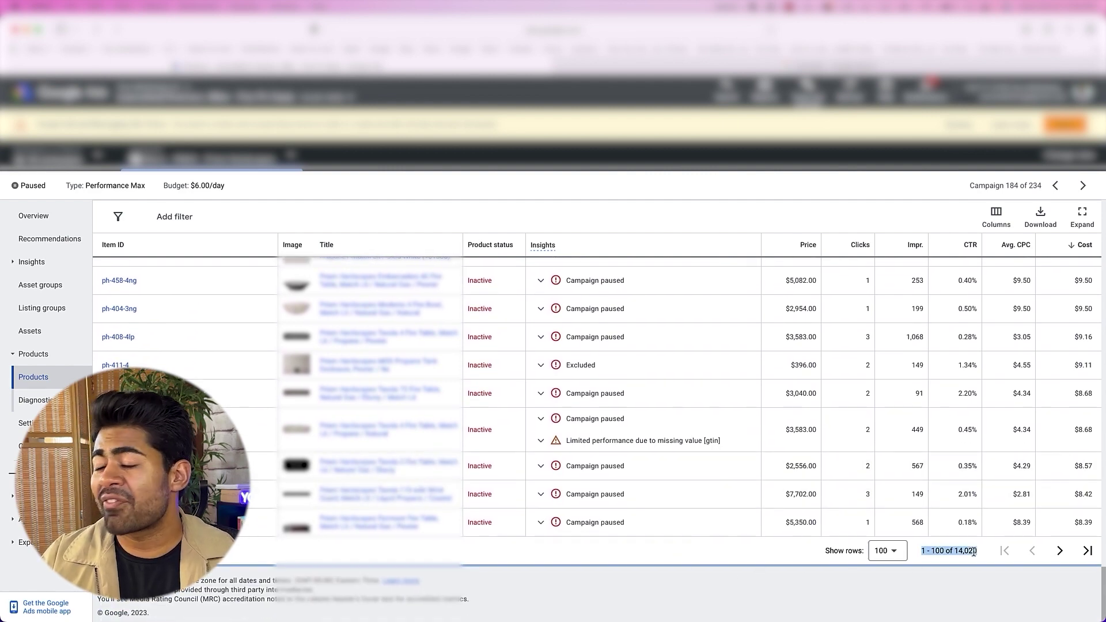
left_click(974, 551)
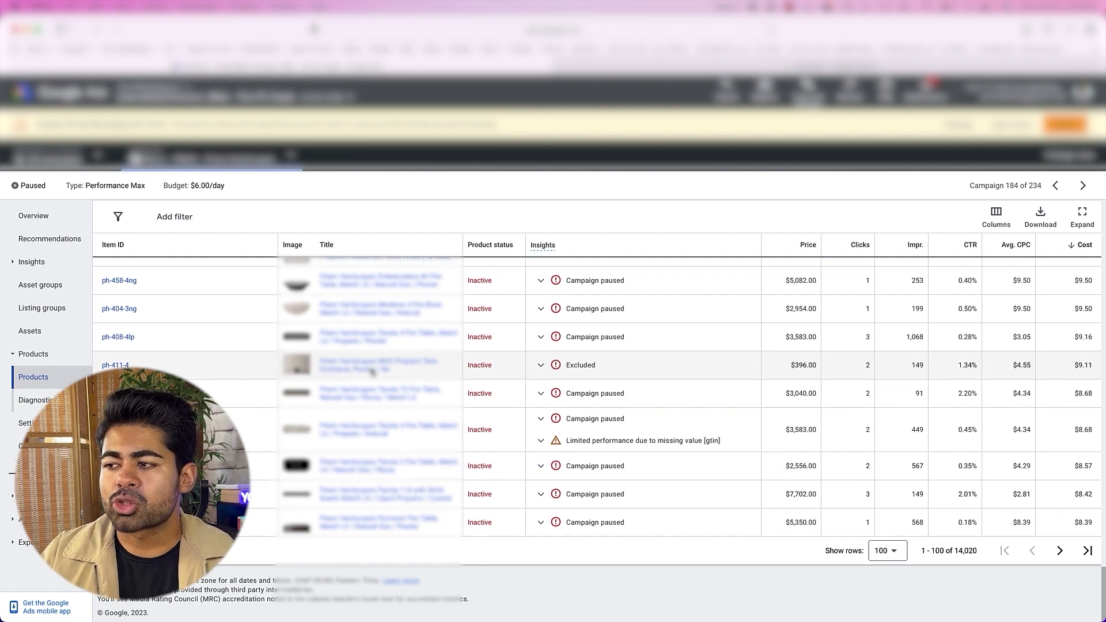
left_click(26, 422)
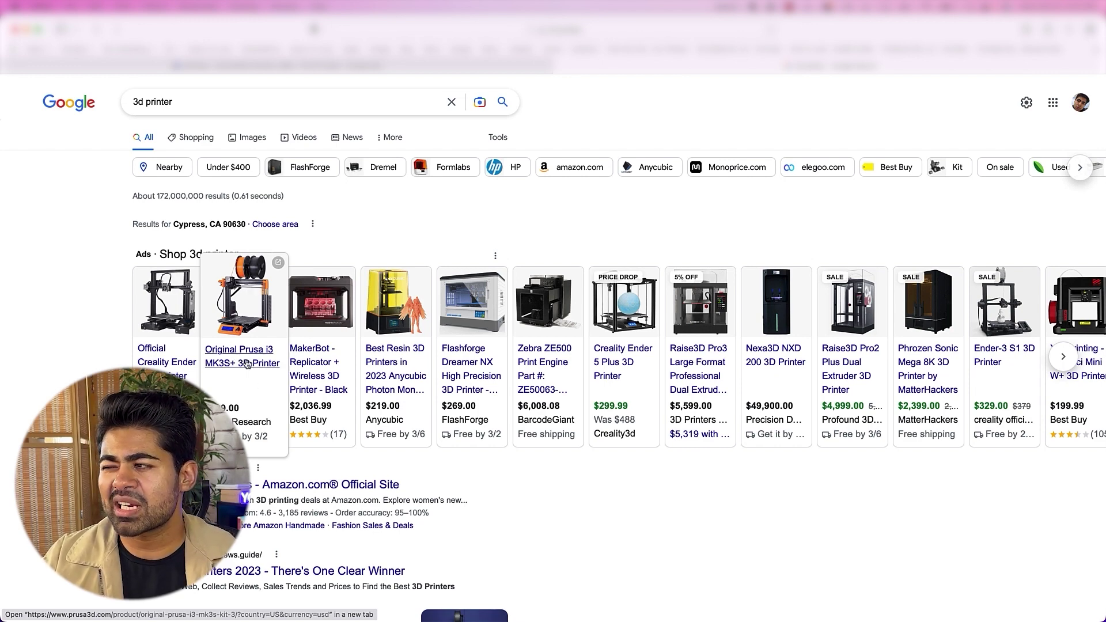
Select the '3d printer' Google query, close its suggestions, and return to Google Ads
triple_click(171, 103)
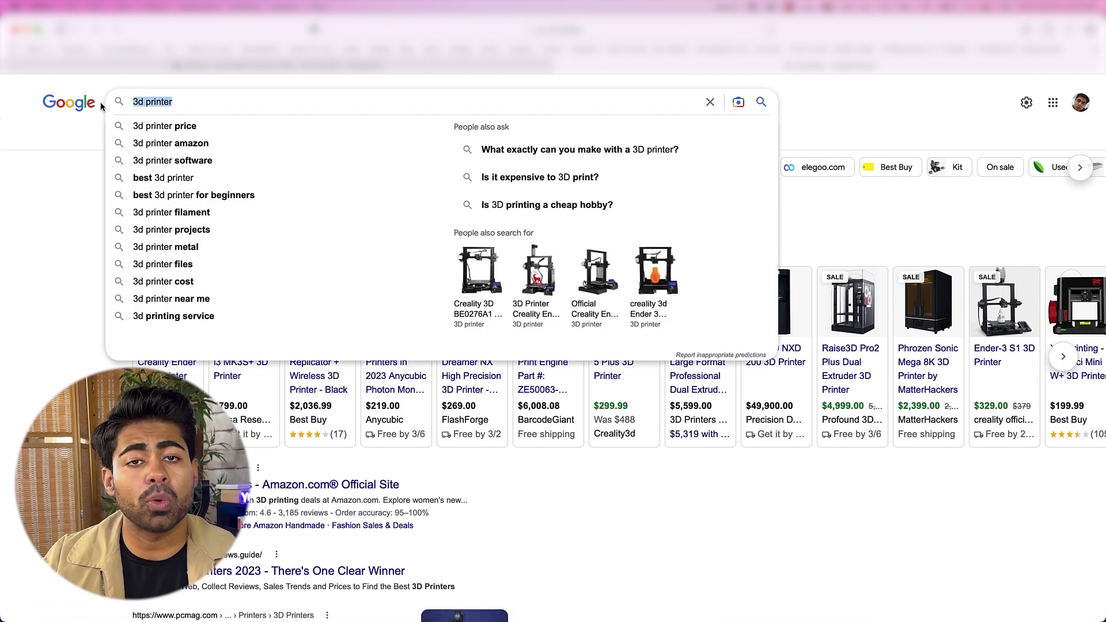
left_click(67, 179)
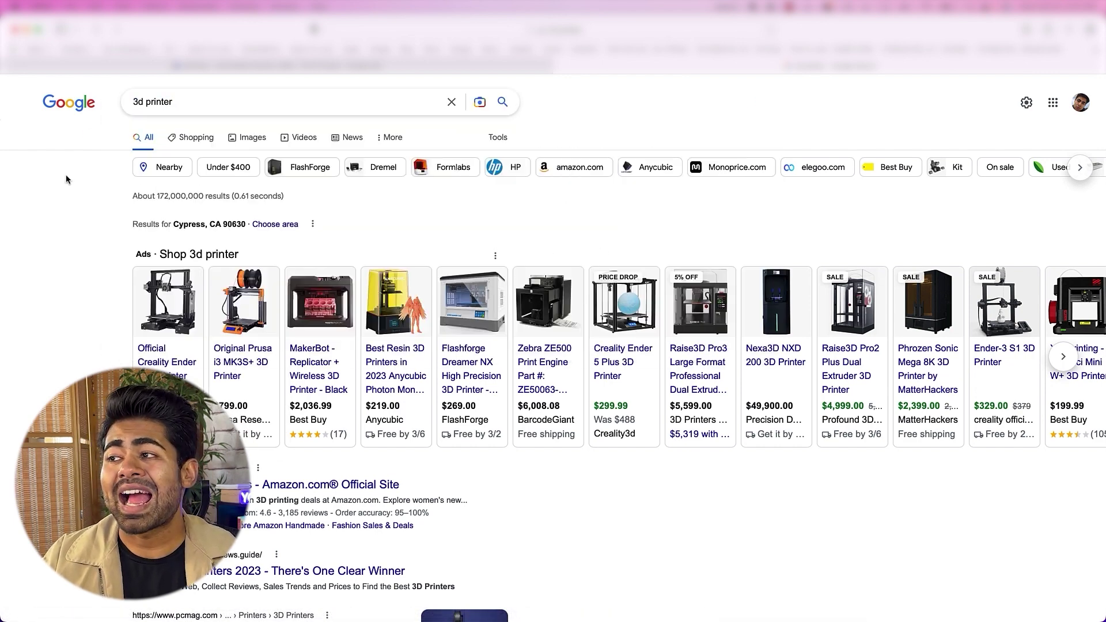
left_click(225, 76)
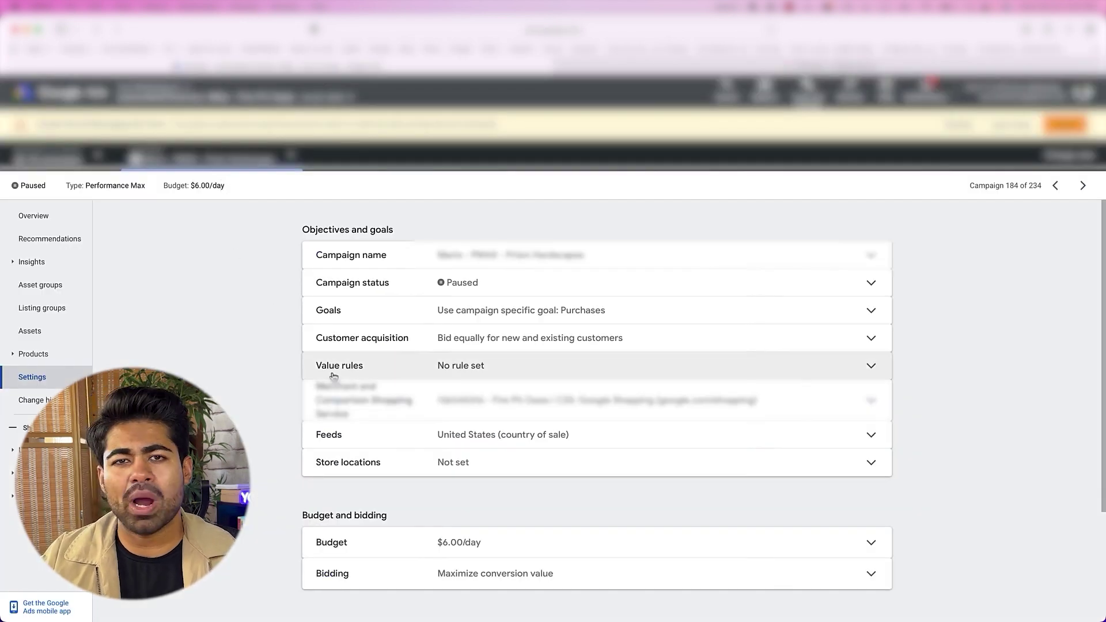
Check the campaign's language and its targeted locations, California and Florida
scroll(333, 381, "down", 5)
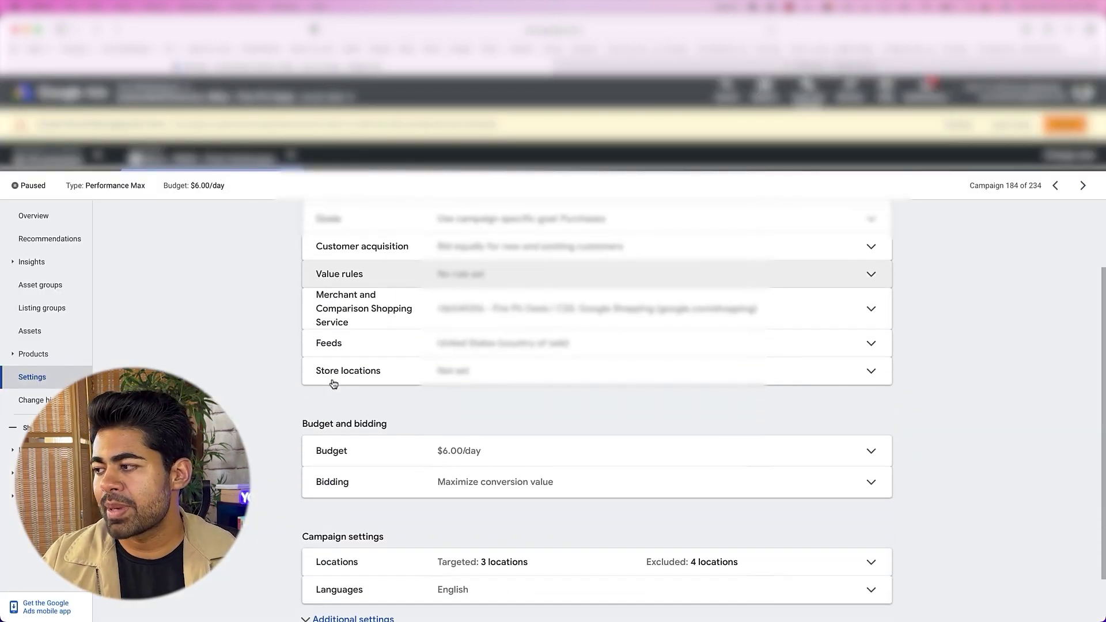
left_click(525, 529)
left_click(525, 507)
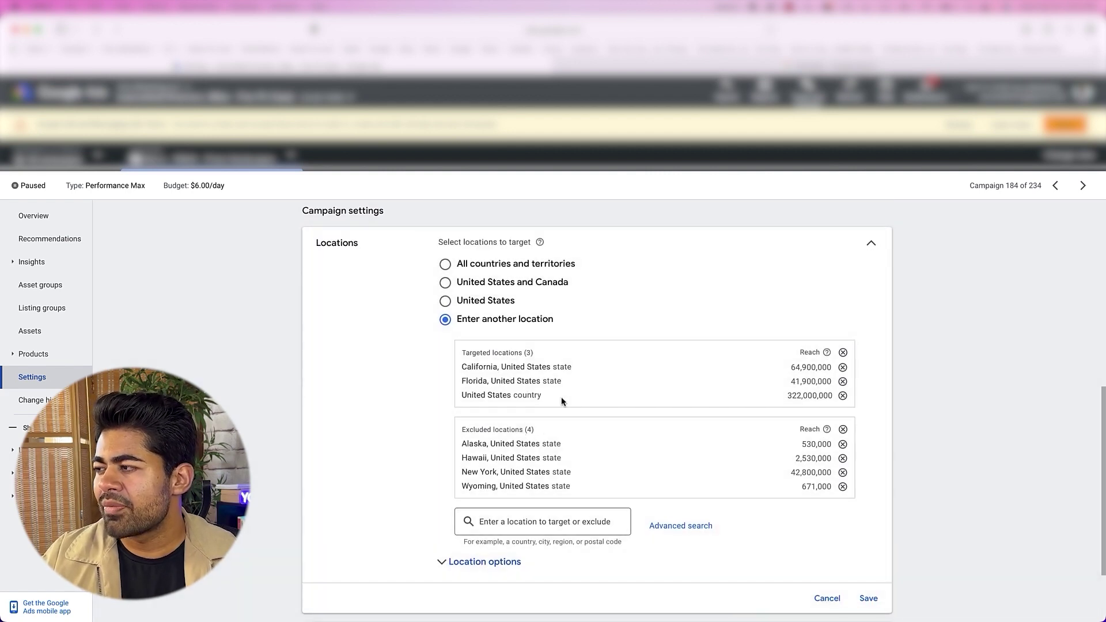
left_click_drag(462, 390, 461, 377)
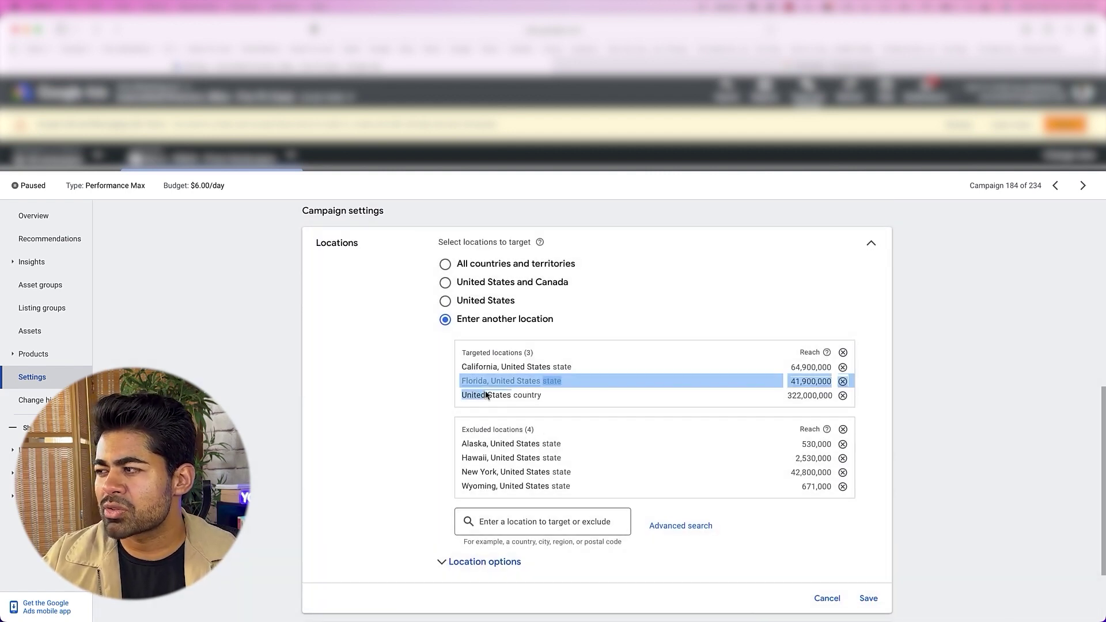
left_click(518, 381)
left_click_drag(576, 382, 520, 367)
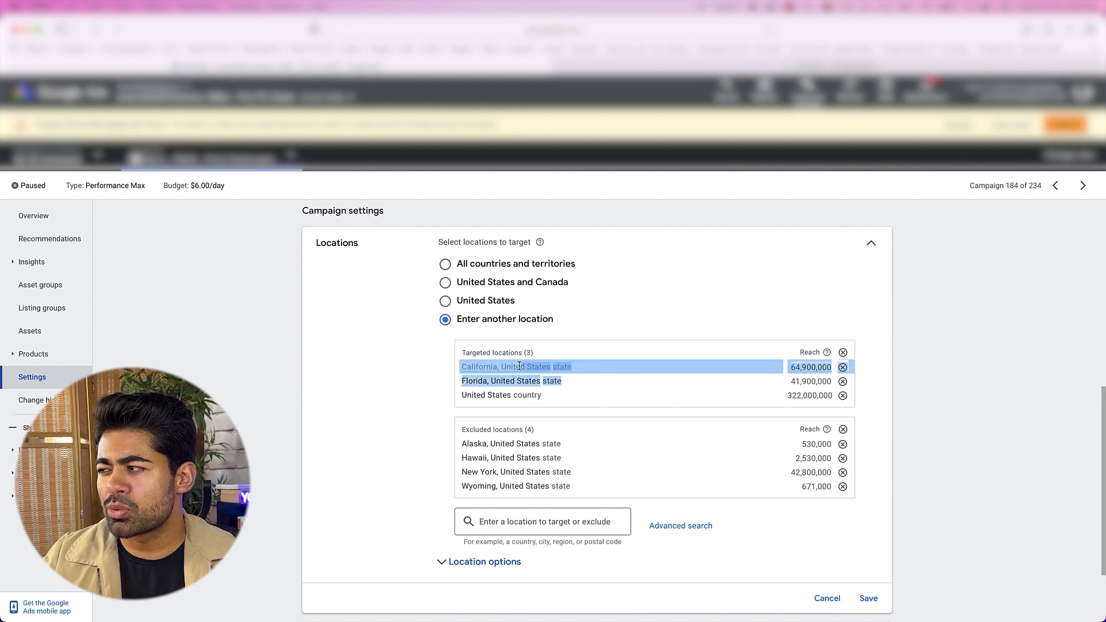
left_click(517, 367)
Review the campaign's daily budget and bidding strategy details
scroll(496, 415, "down", 1)
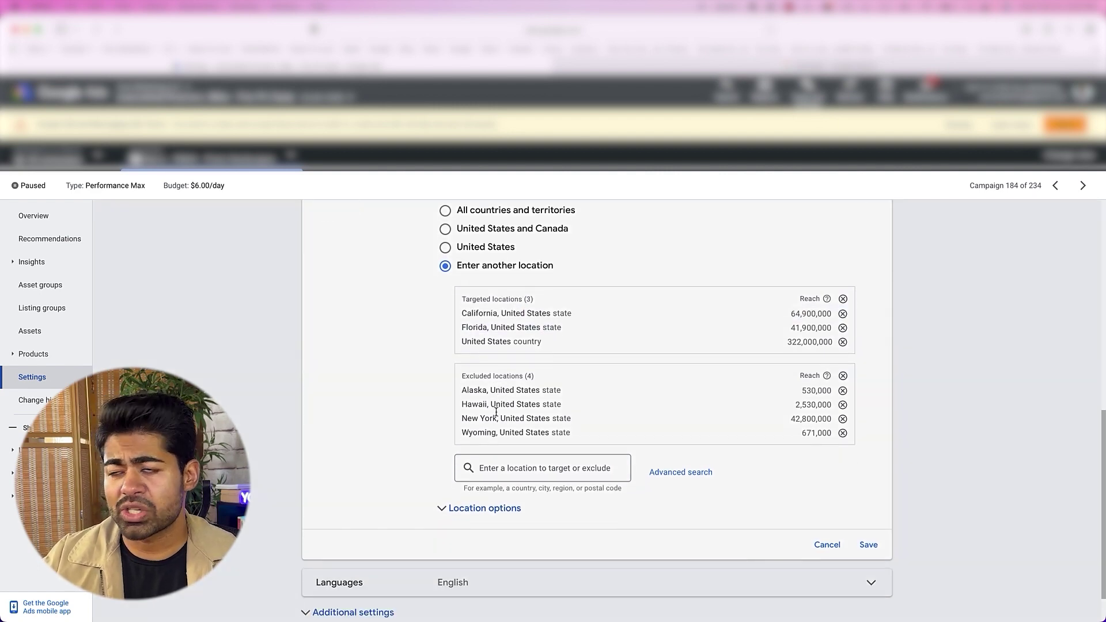
scroll(497, 415, "up", 4)
scroll(497, 415, "up", 1)
scroll(496, 414, "up", 1)
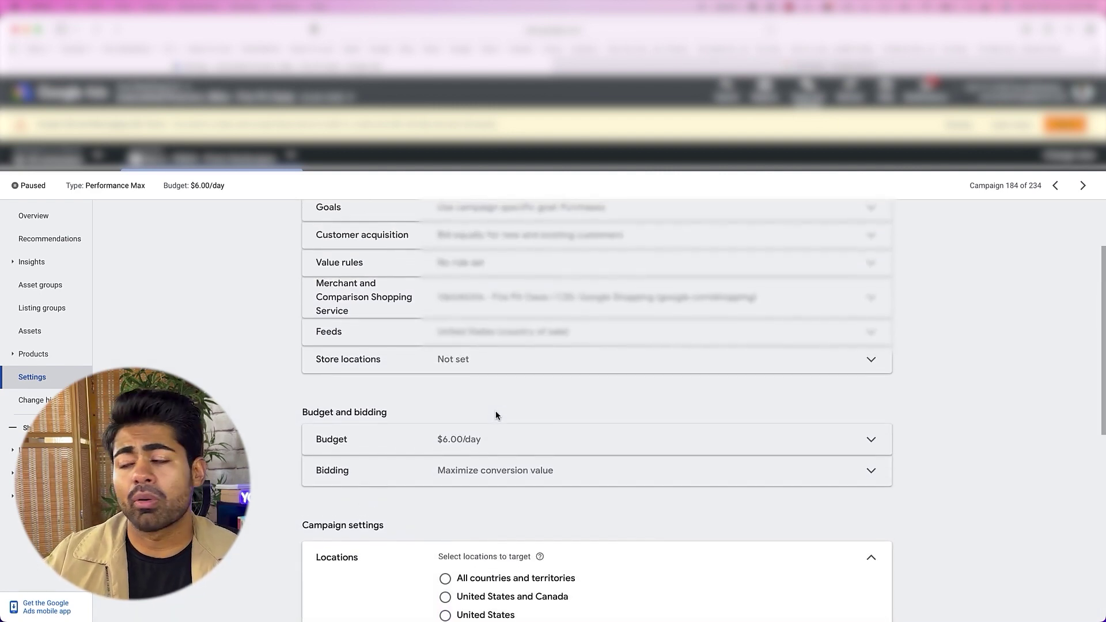
scroll(486, 444, "down", 2)
left_click(457, 390)
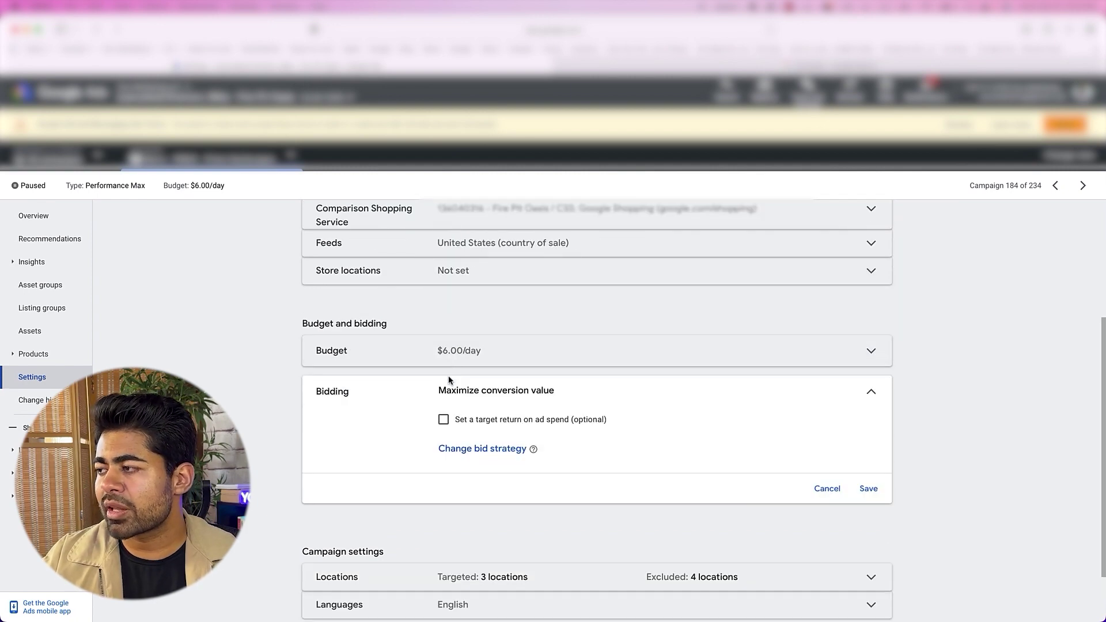
left_click(451, 361)
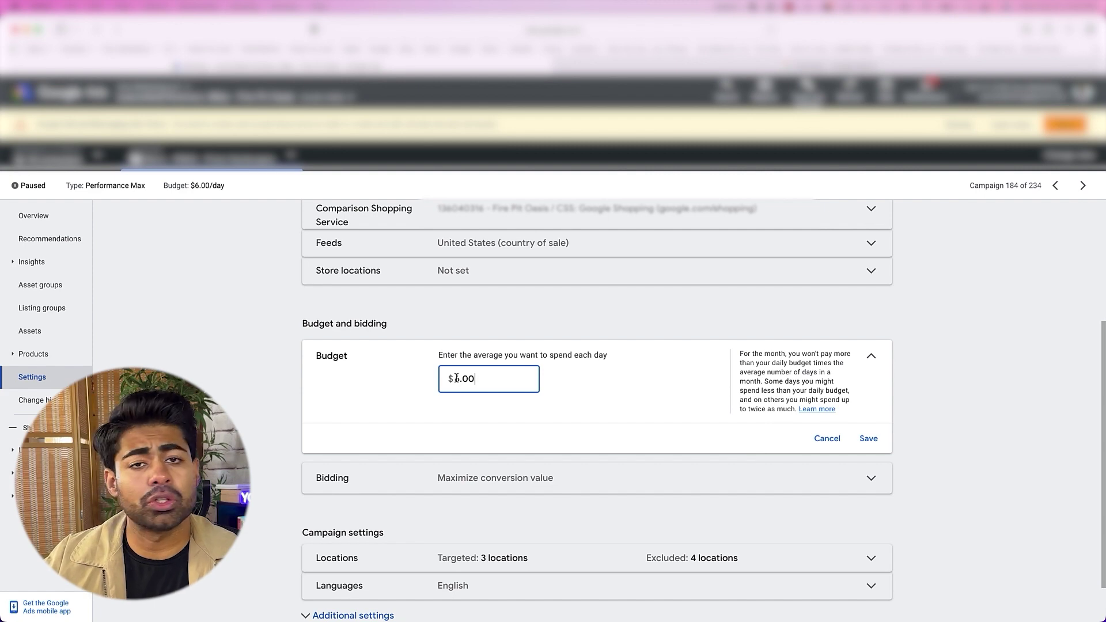
left_click(439, 470)
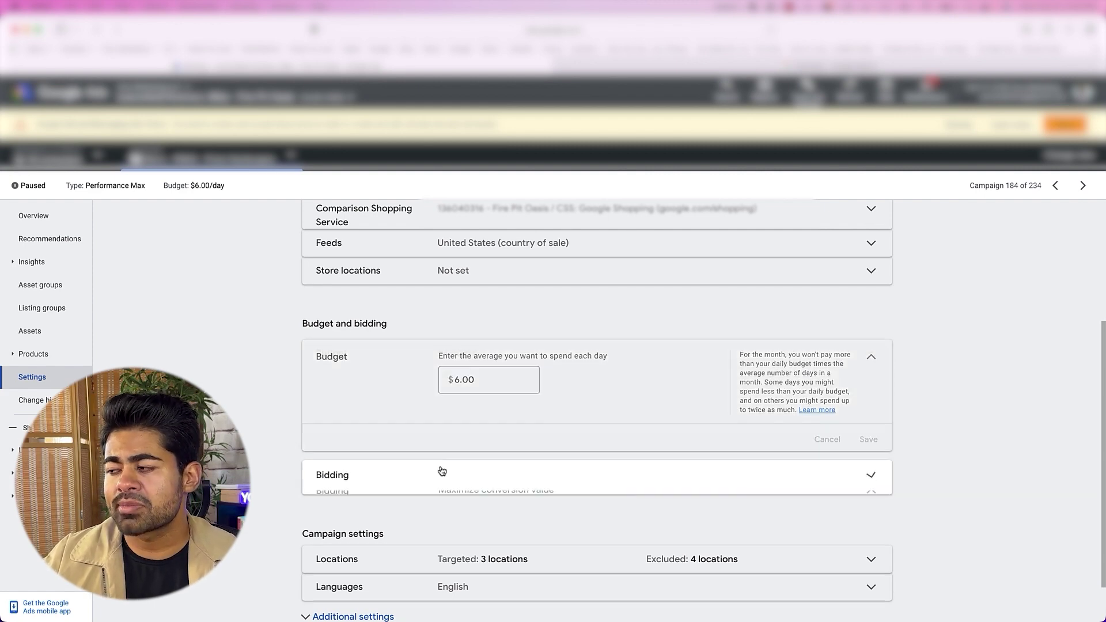
Review the campaign goals and additional settings, then return to the campaigns list
scroll(450, 431, "up", 2)
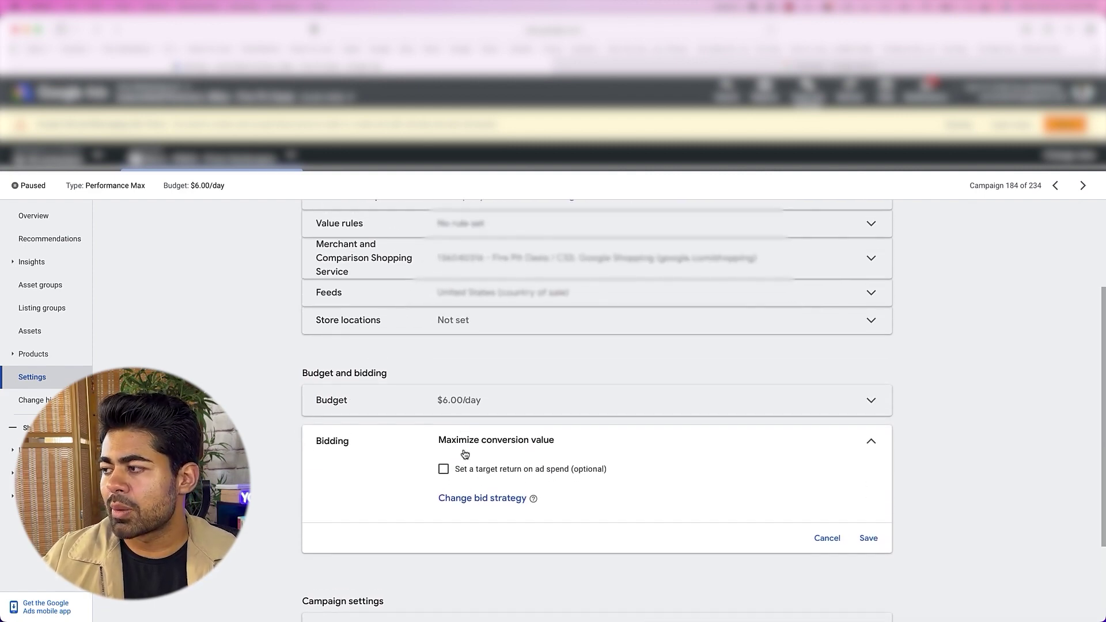
scroll(467, 469, "up", 3)
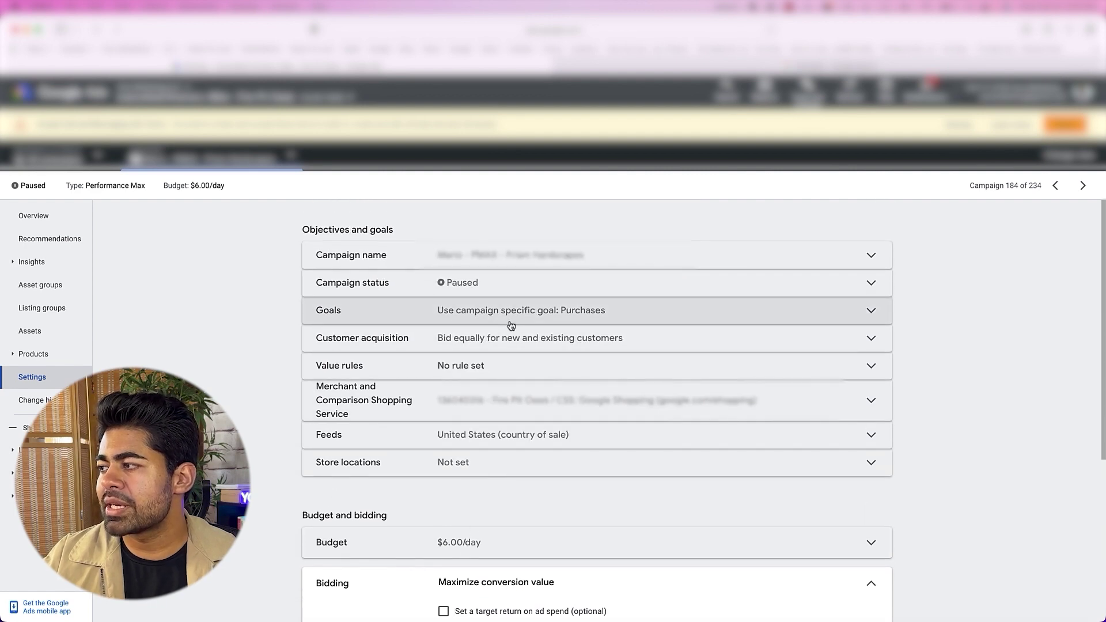
left_click(511, 323)
scroll(510, 324, "down", 2)
scroll(509, 324, "down", 1)
scroll(509, 324, "down", 3)
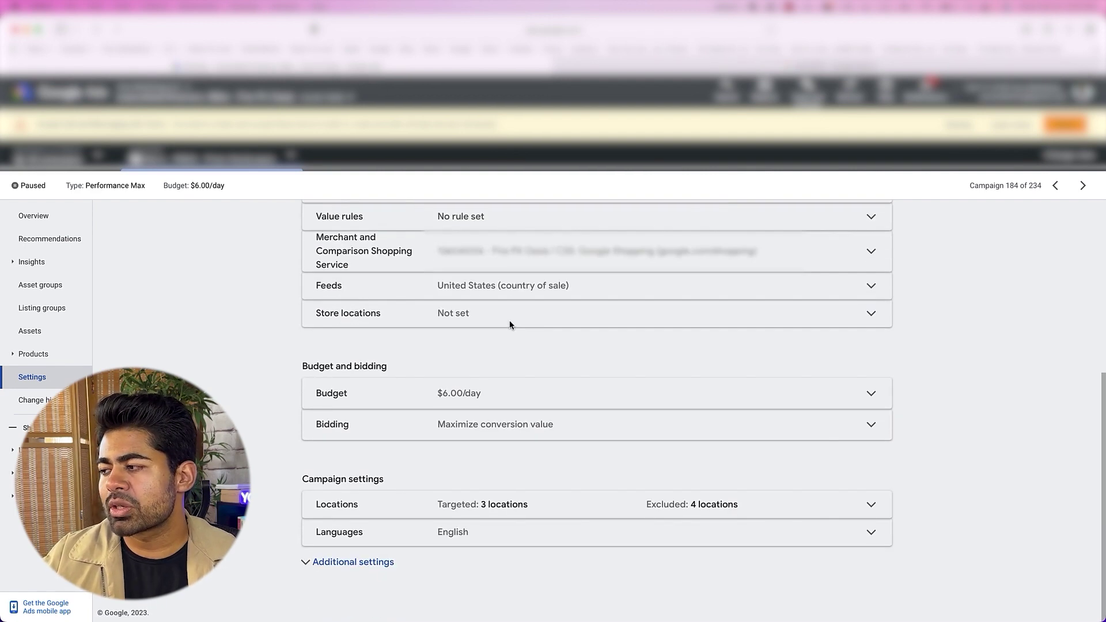
left_click(345, 561)
scroll(223, 338, "up", 2)
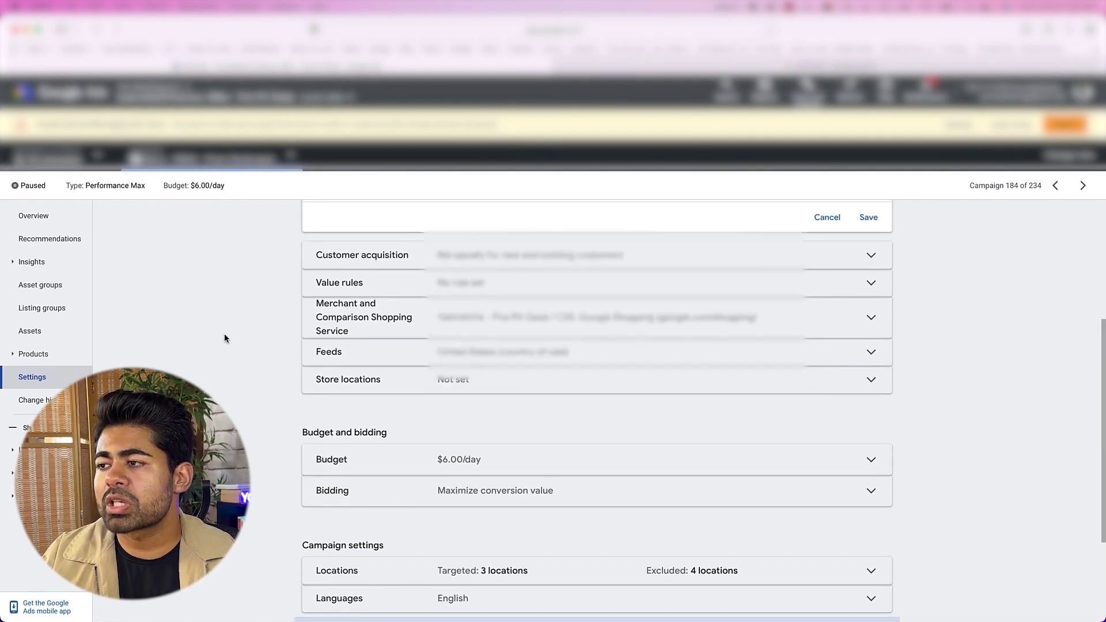
scroll(224, 338, "up", 1)
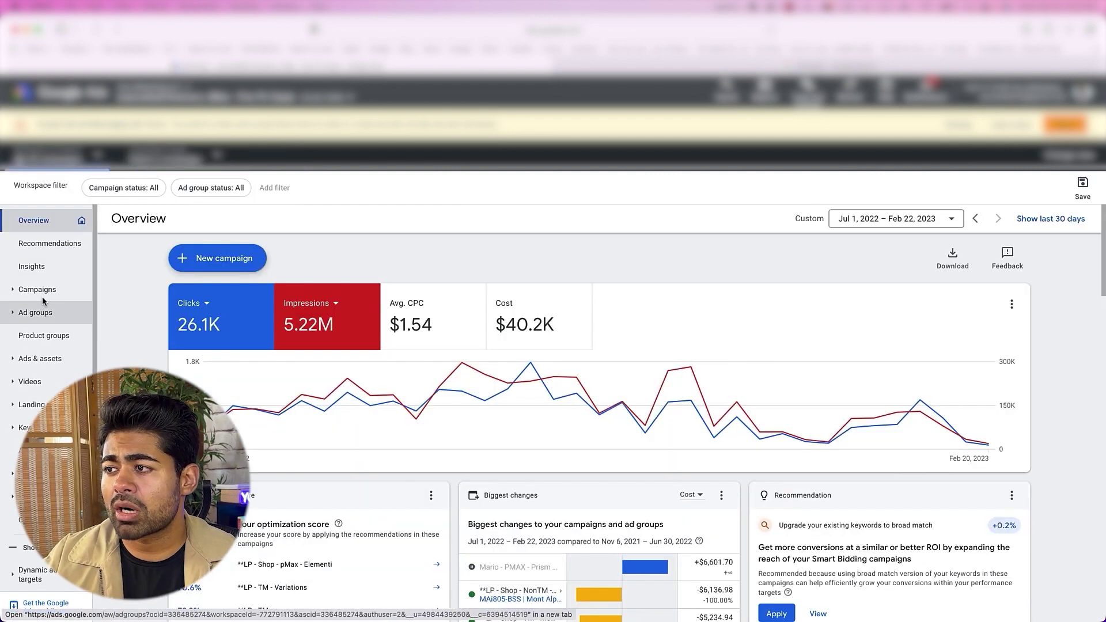
left_click(46, 291)
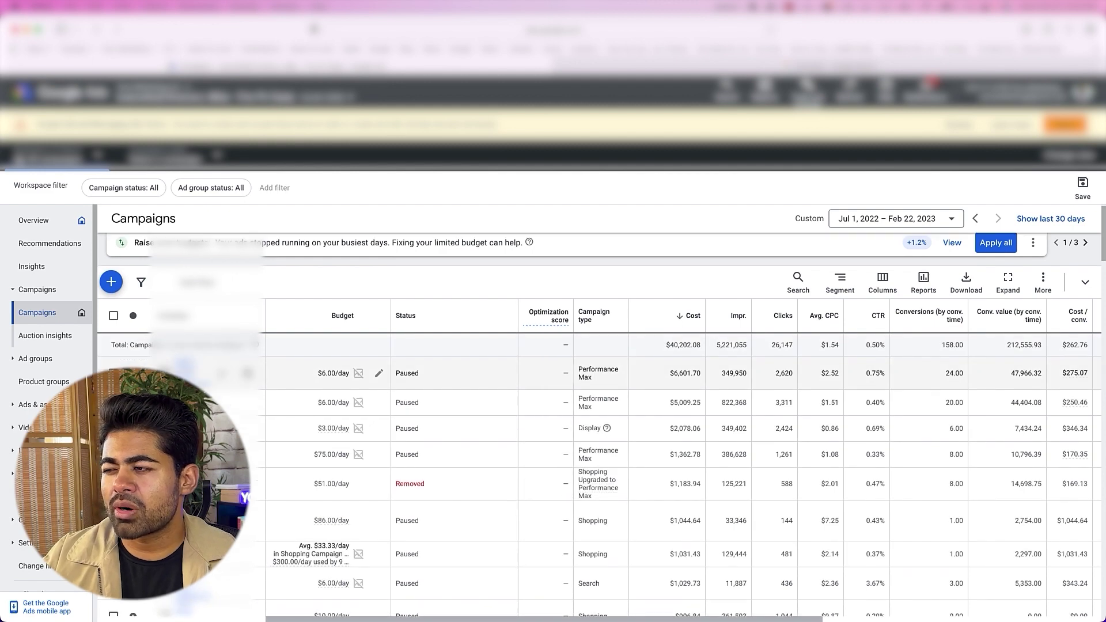
scroll(599, 415, "down", 2)
scroll(599, 415, "down", 2)
scroll(599, 415, "down", 2)
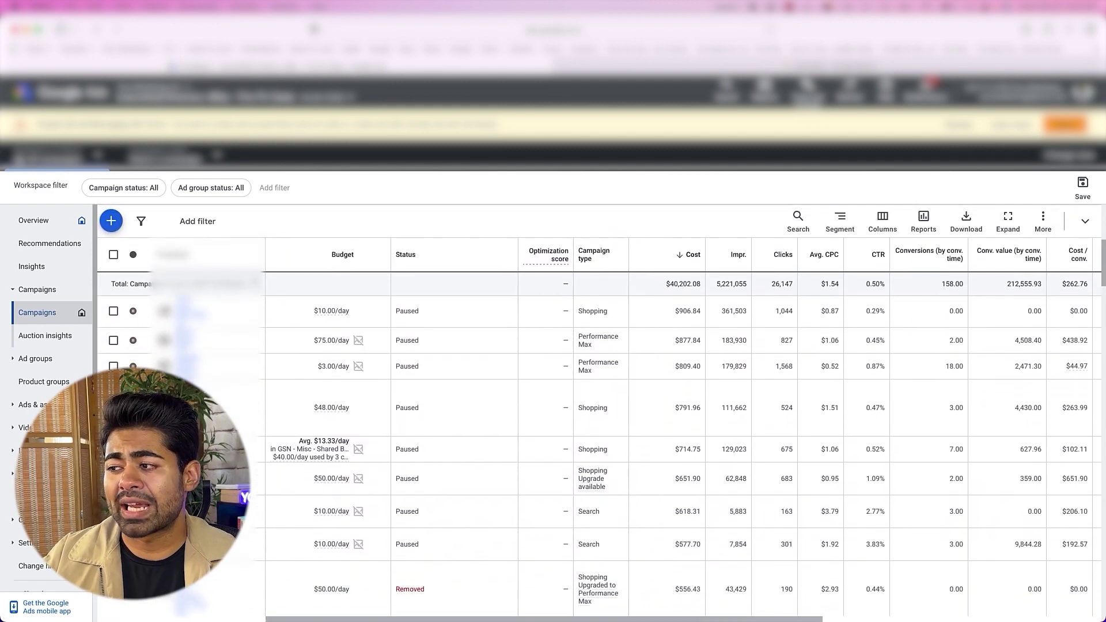
scroll(599, 415, "down", 3)
scroll(600, 415, "up", 2)
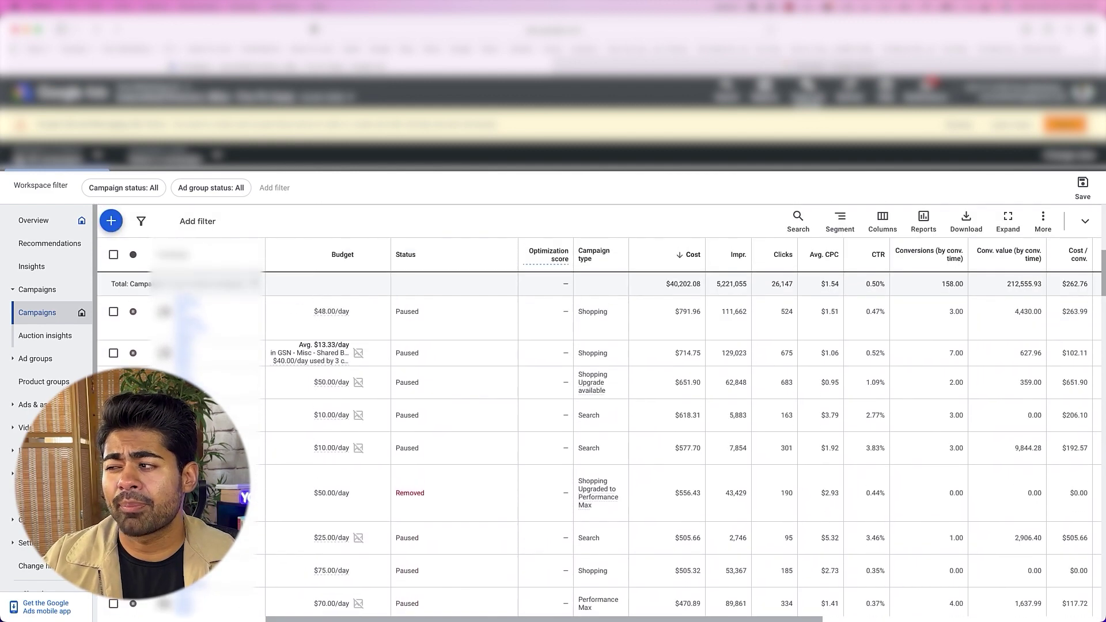
scroll(599, 415, "up", 2)
scroll(599, 415, "up", 2)
scroll(599, 415, "up", 2)
scroll(599, 414, "down", 1)
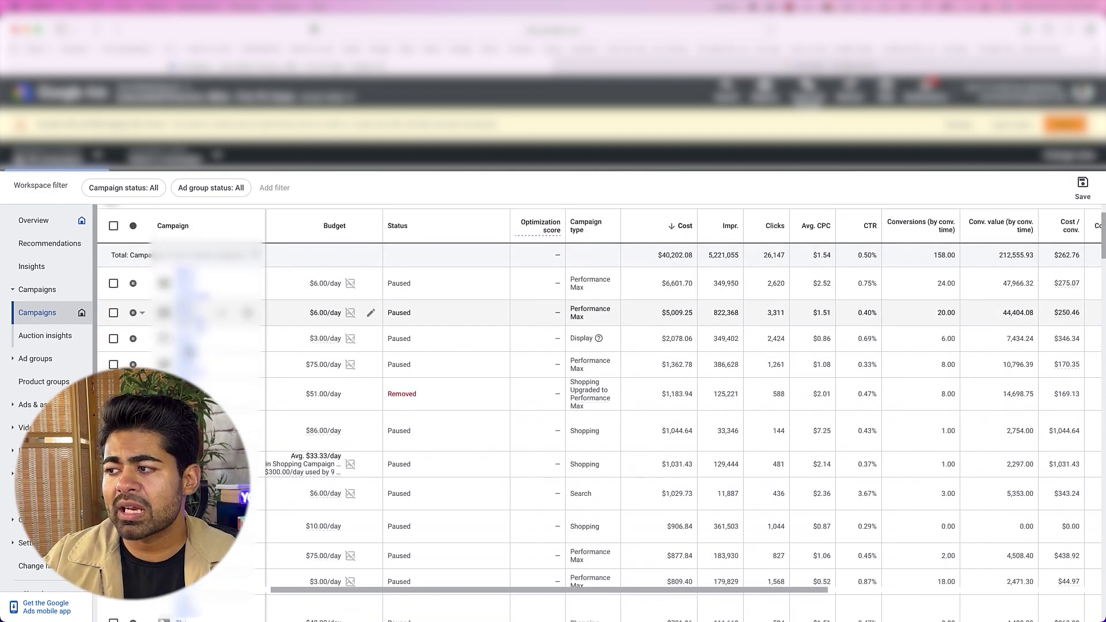
scroll(599, 415, "up", 1)
scroll(599, 414, "up", 1)
scroll(599, 415, "down", 1)
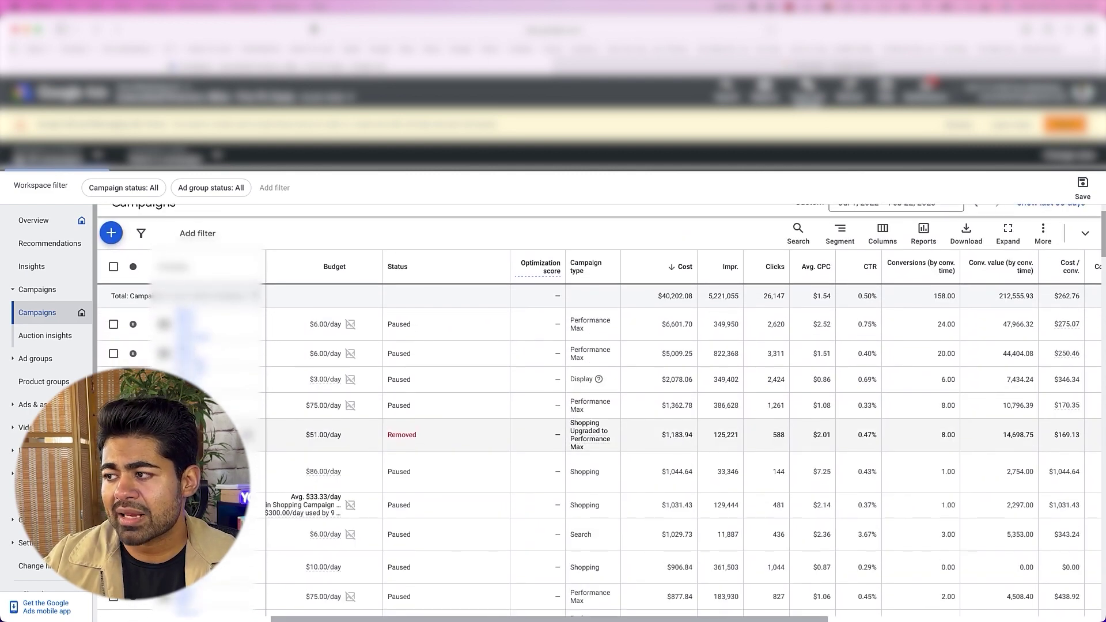
scroll(599, 415, "down", 1)
scroll(599, 415, "down", 3)
scroll(599, 415, "down", 3)
scroll(599, 415, "down", 1)
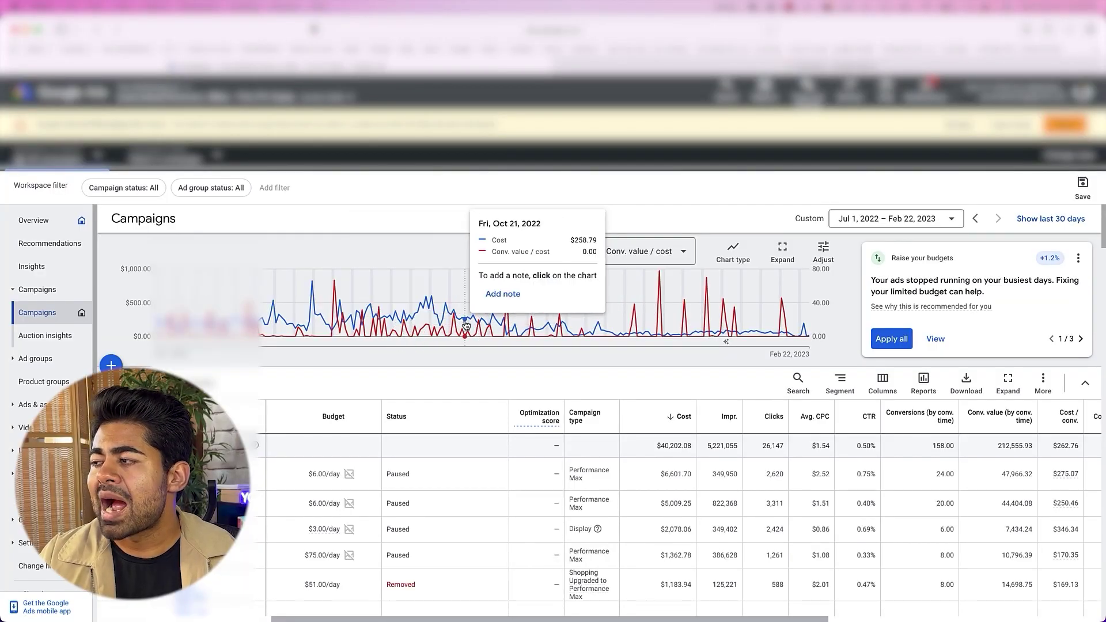
right_click(265, 315)
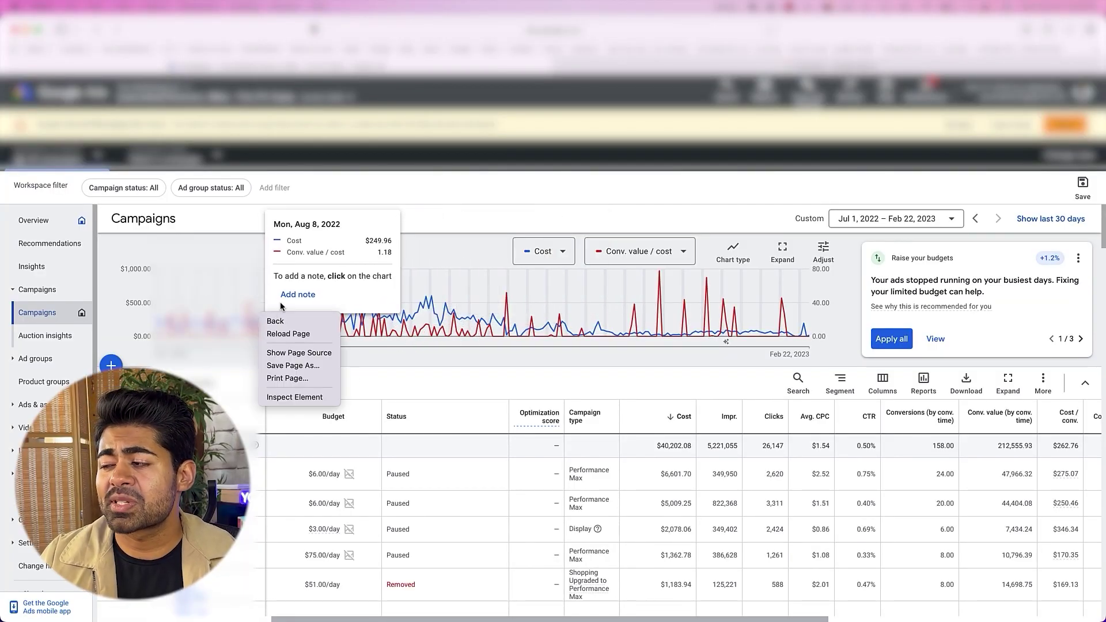
left_click(355, 322)
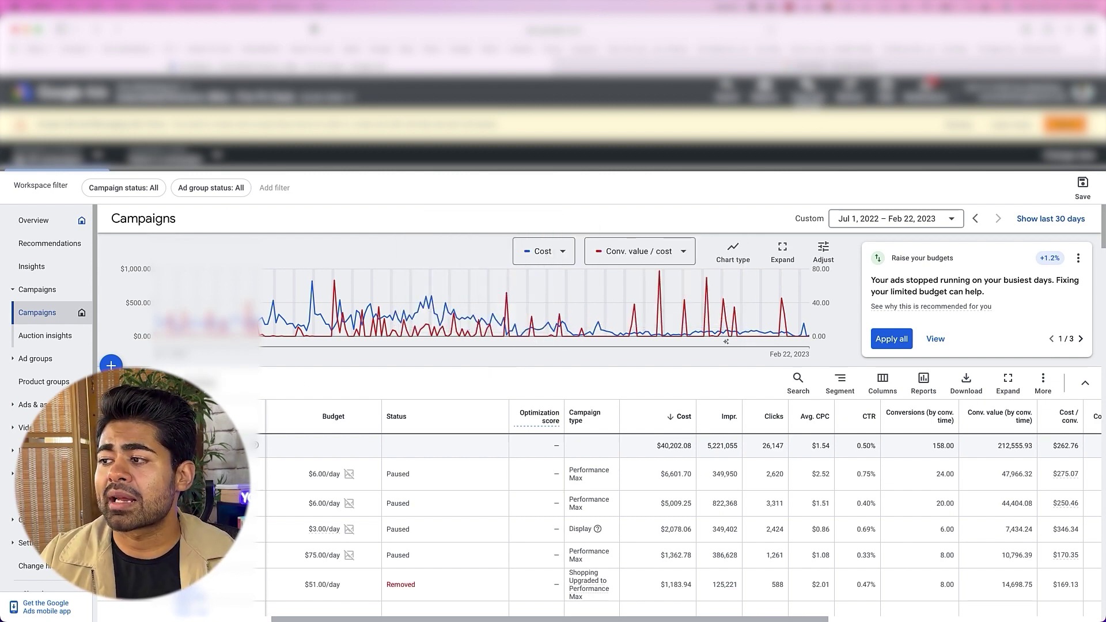
Filter the campaigns table to Enabled campaigns only
left_click(274, 188)
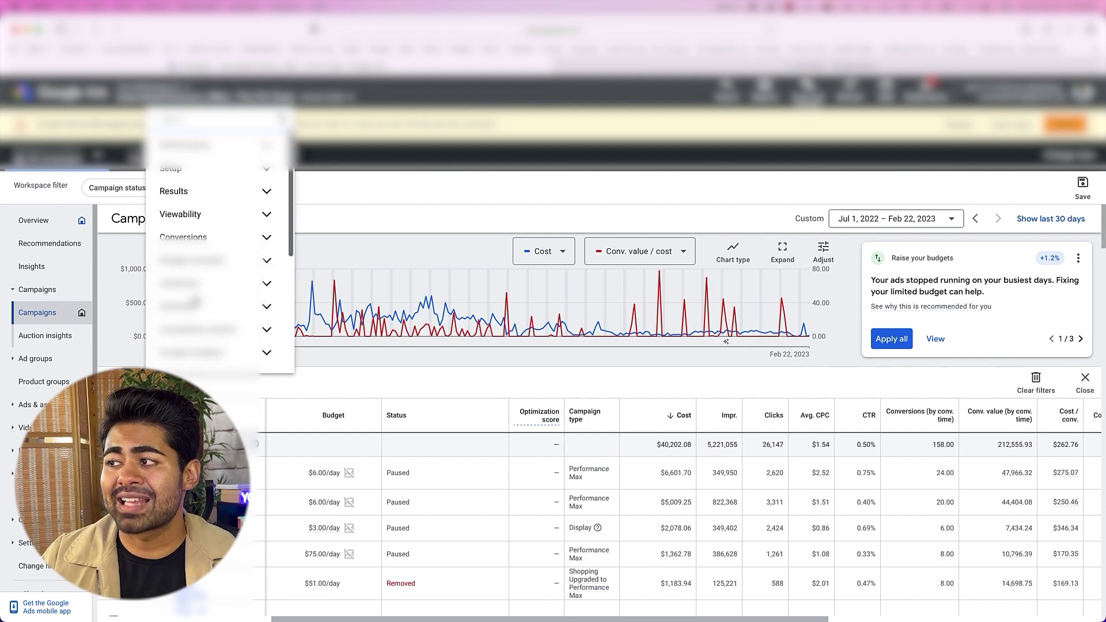
left_click(123, 184)
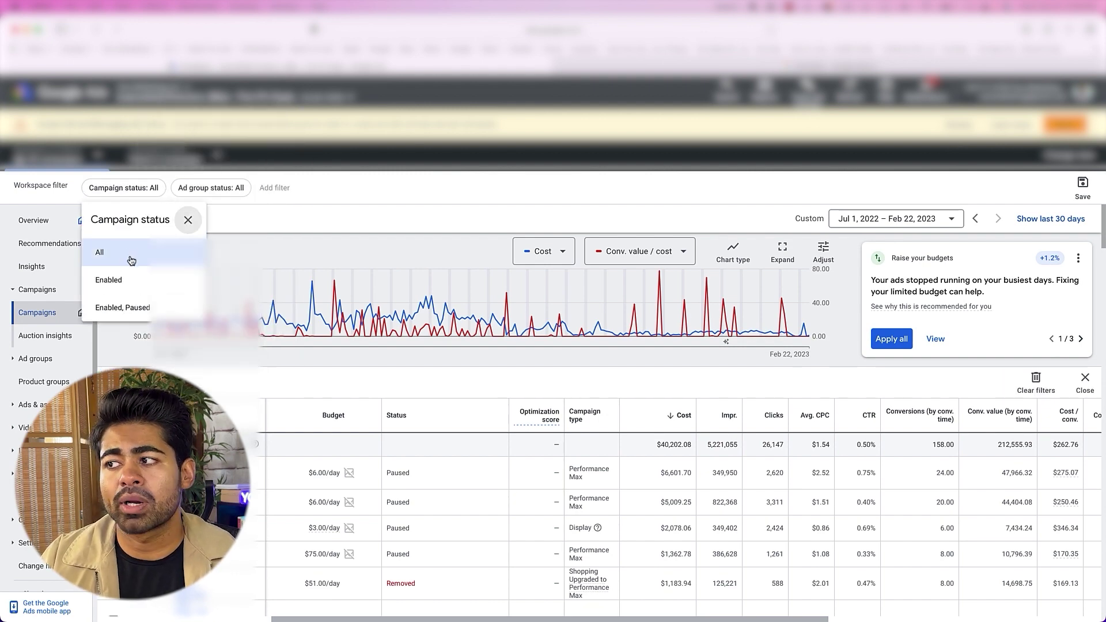
left_click(108, 280)
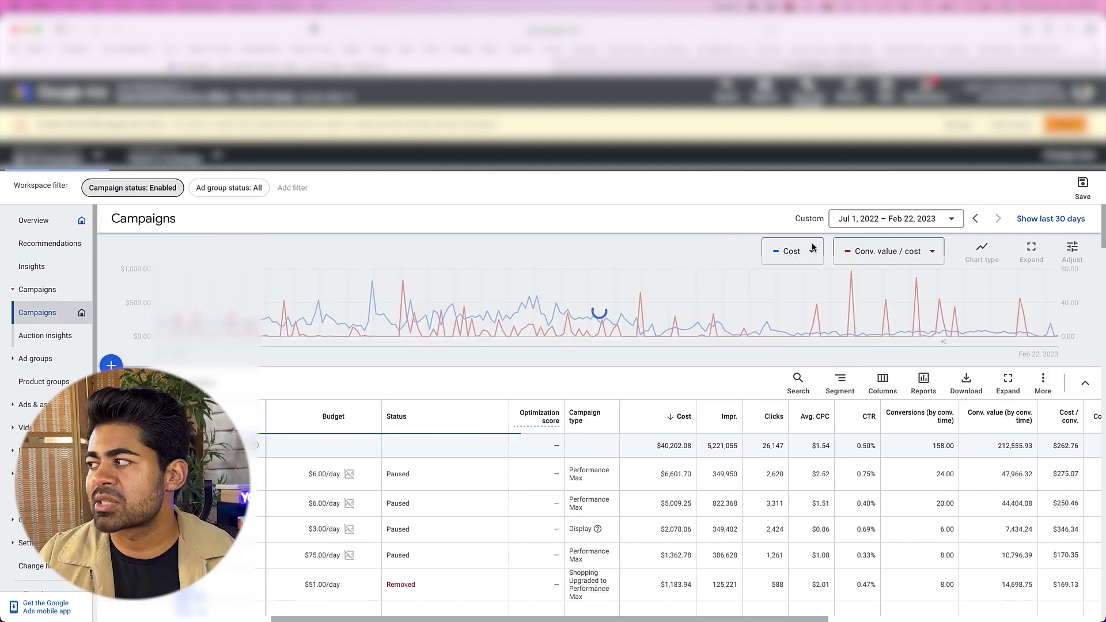
Set the date range to this month, February 1–22, 2023
left_click(895, 219)
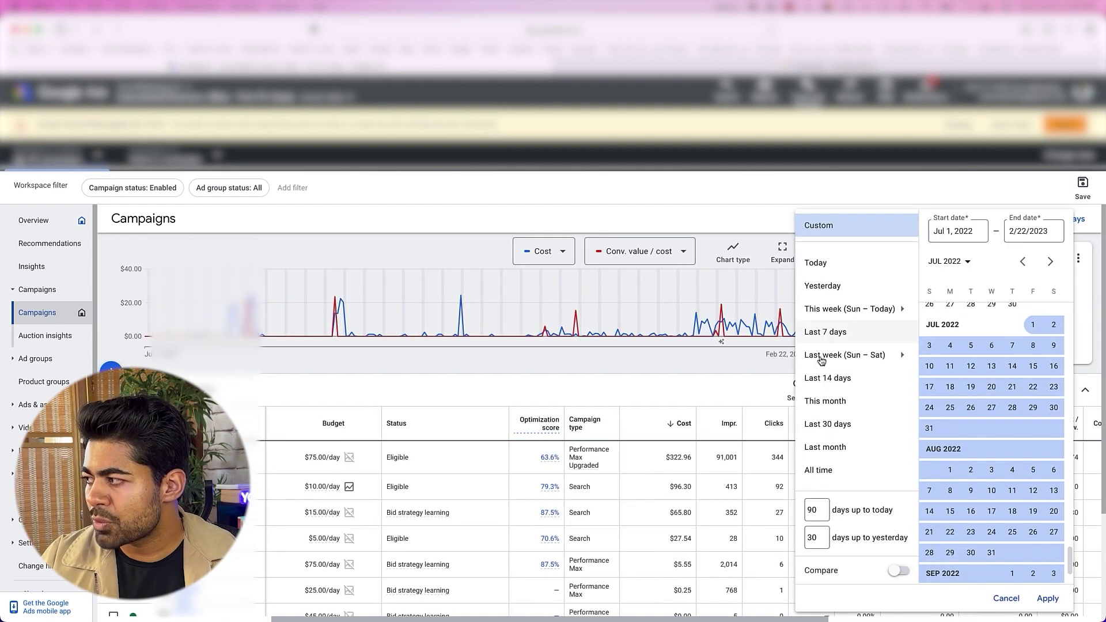
left_click(825, 401)
scroll(596, 528, "down", 2)
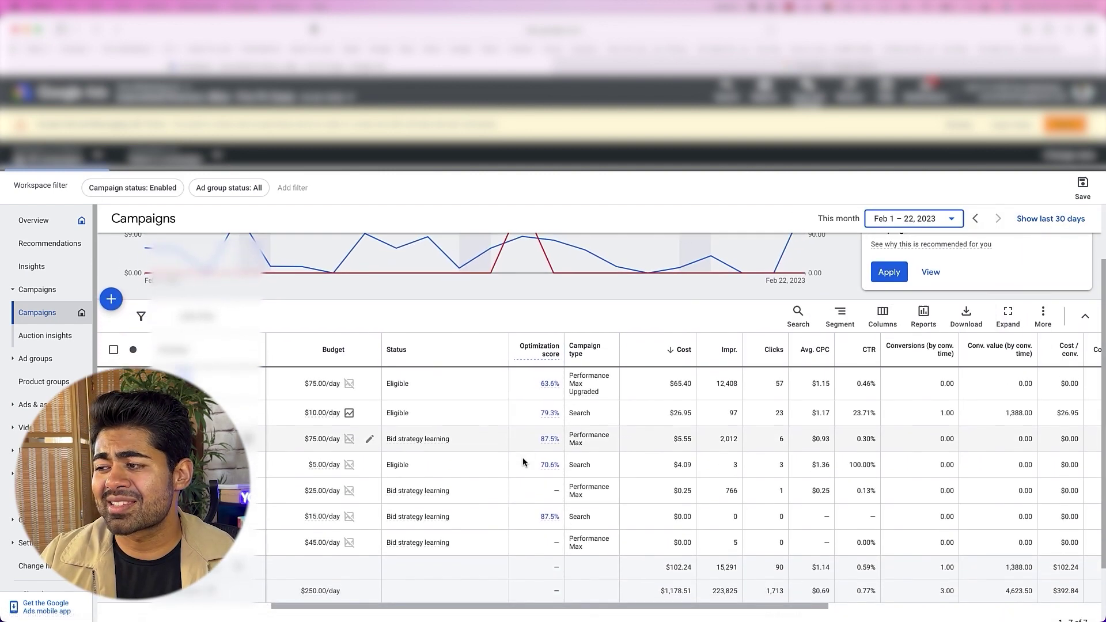
scroll(600, 424, "down", 2)
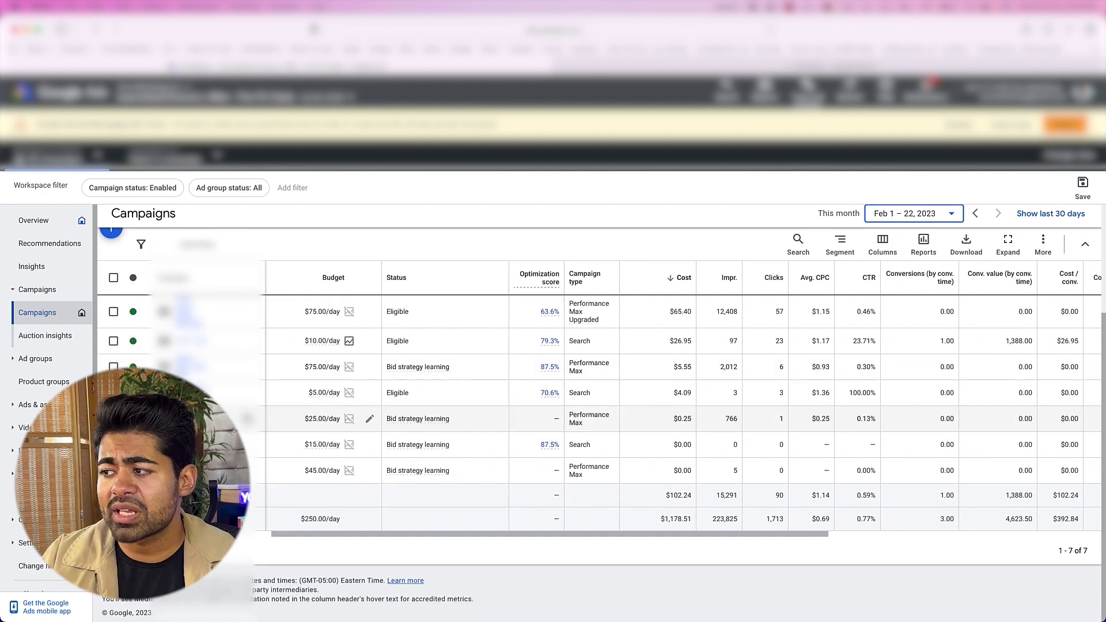
Select the $25.00/day and $75.00/day Performance Max campaigns and view their February metrics
left_click(113, 419)
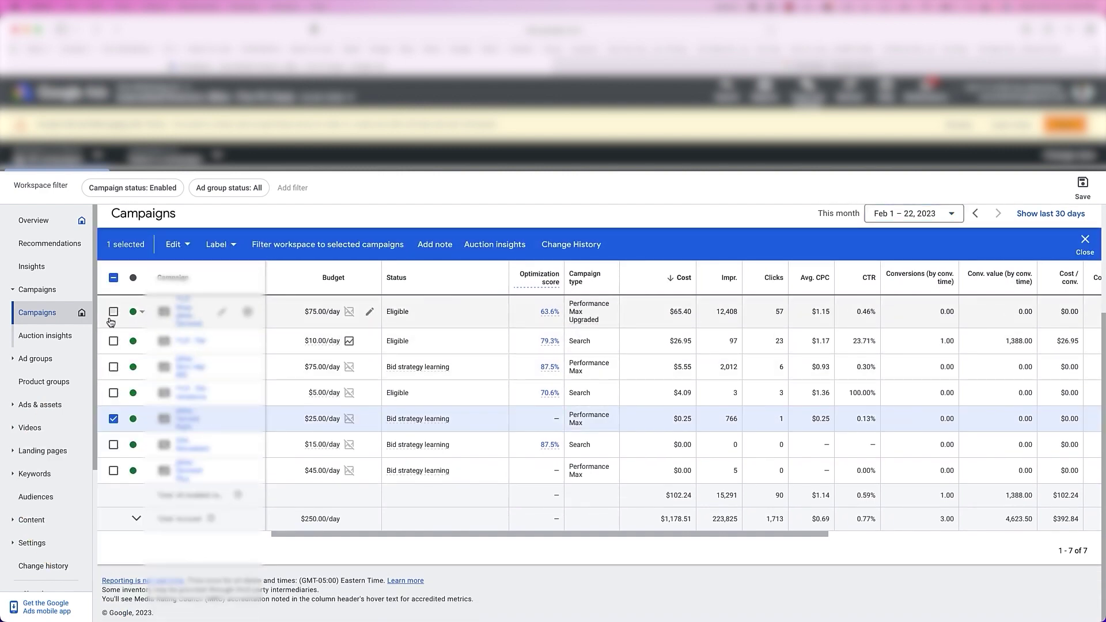
left_click(112, 314)
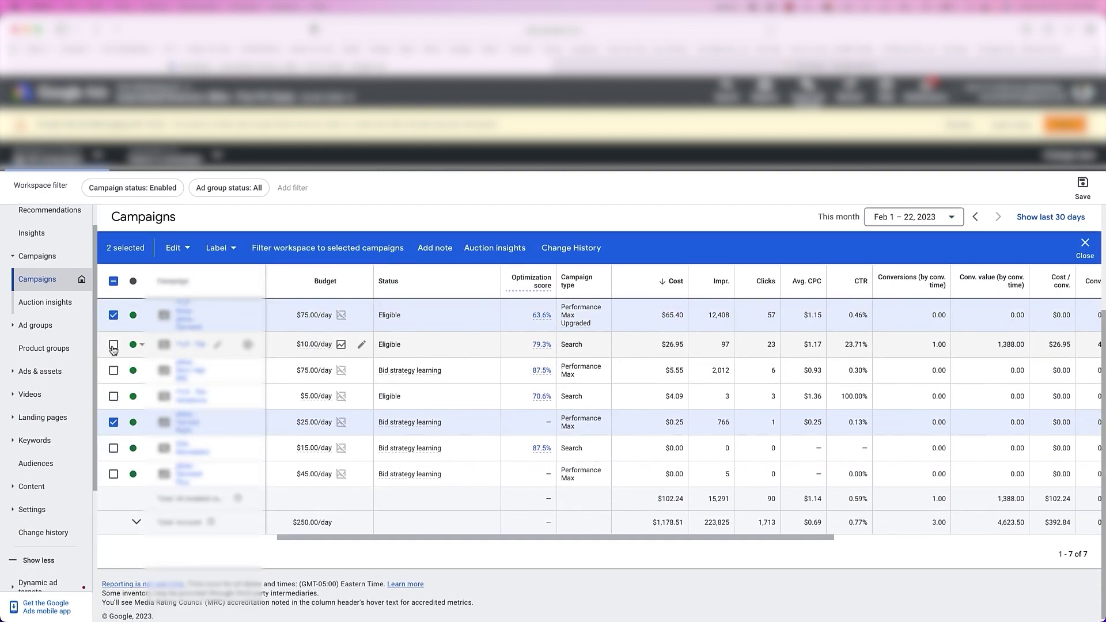
scroll(126, 350, "right", 5)
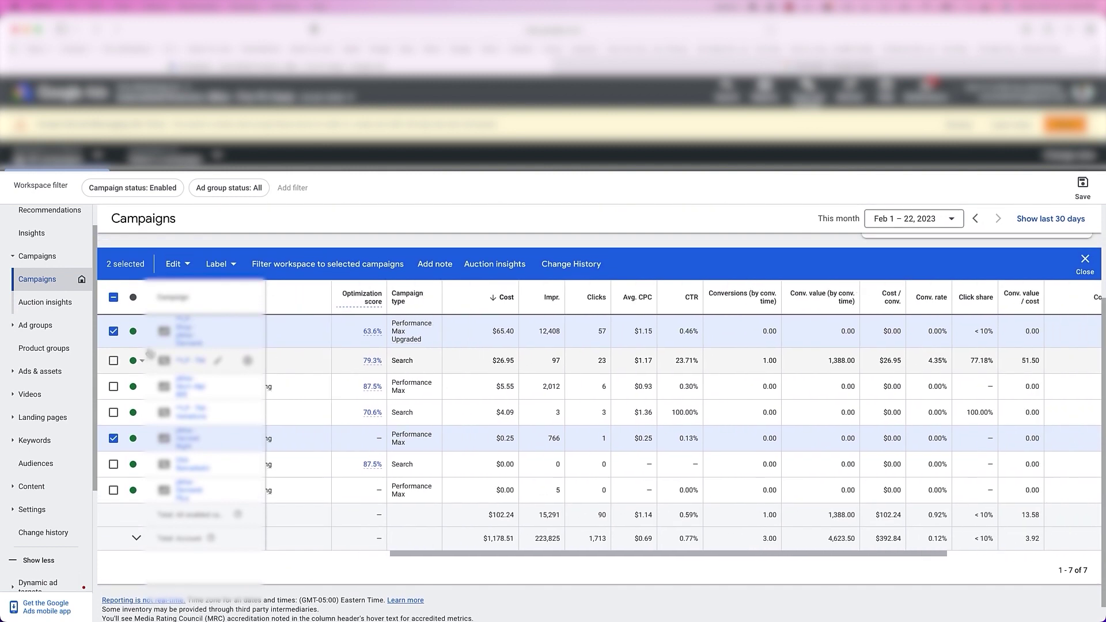